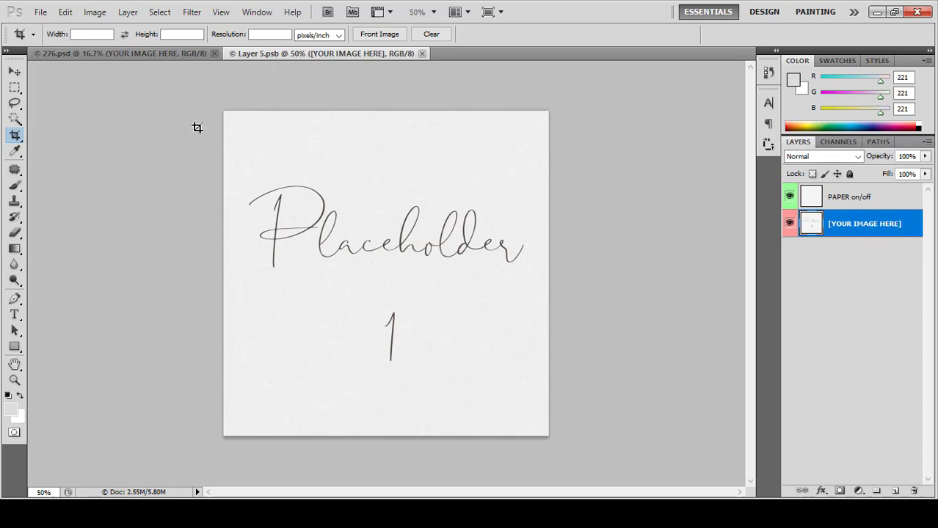
# Step: Place the curly-haired boy's photo into Placeholder 1's contents and commit it
pyautogui.click(41, 13)
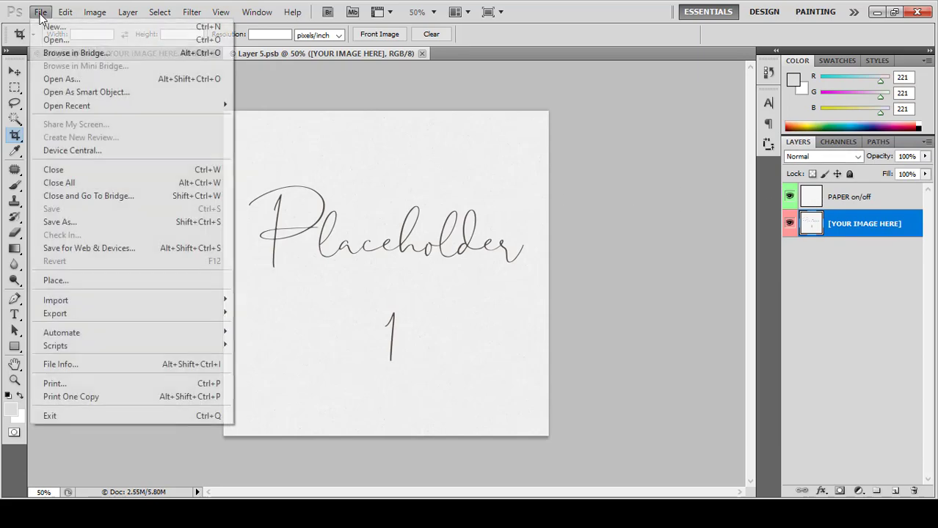
pyautogui.click(72, 281)
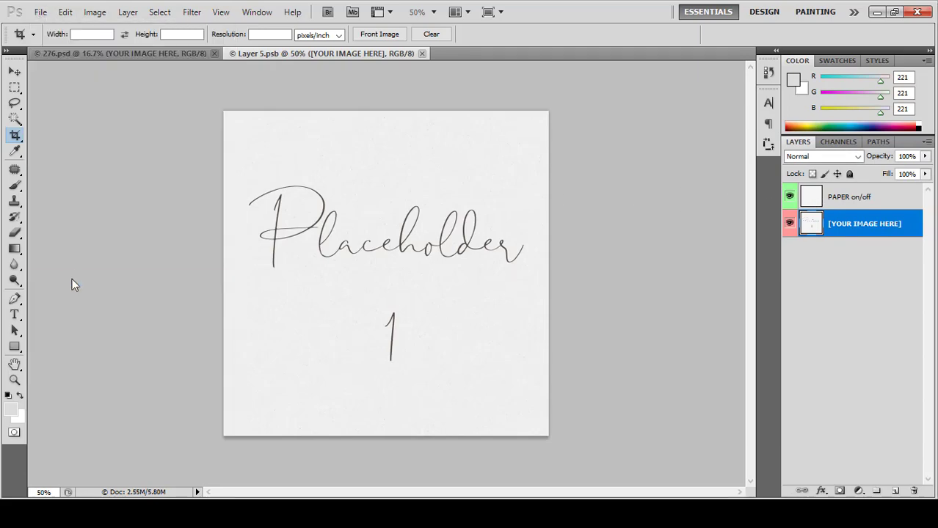
pyautogui.click(446, 96)
pyautogui.doubleClick(446, 96)
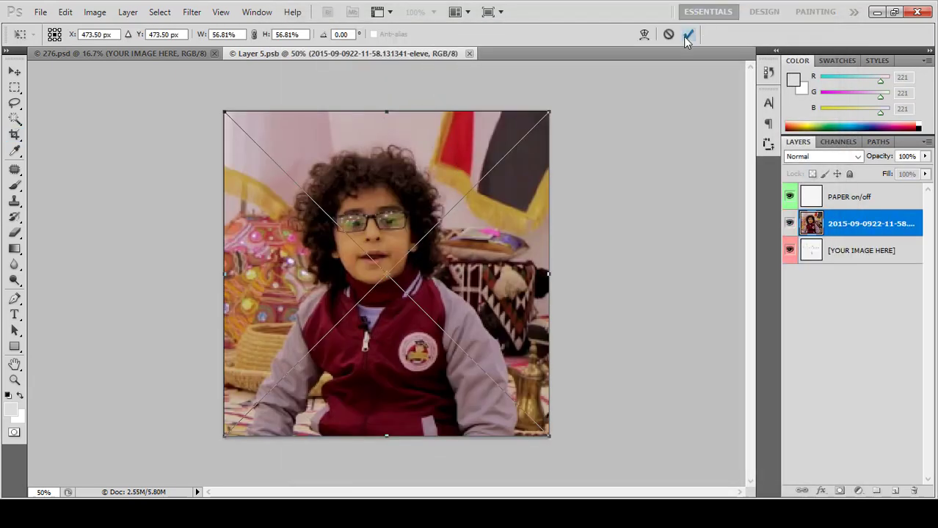
pyautogui.click(686, 36)
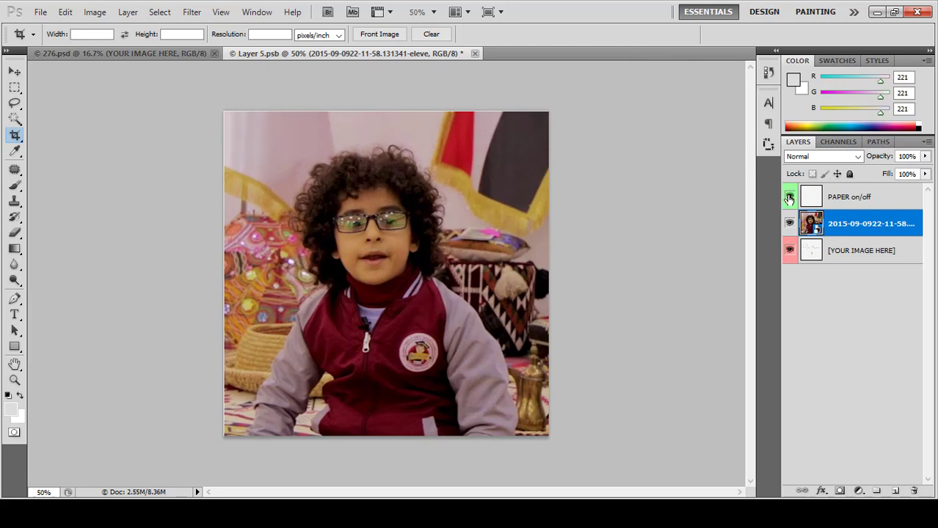
# Step: Close the placeholder document and save it so the first card shows the photo
pyautogui.click(474, 53)
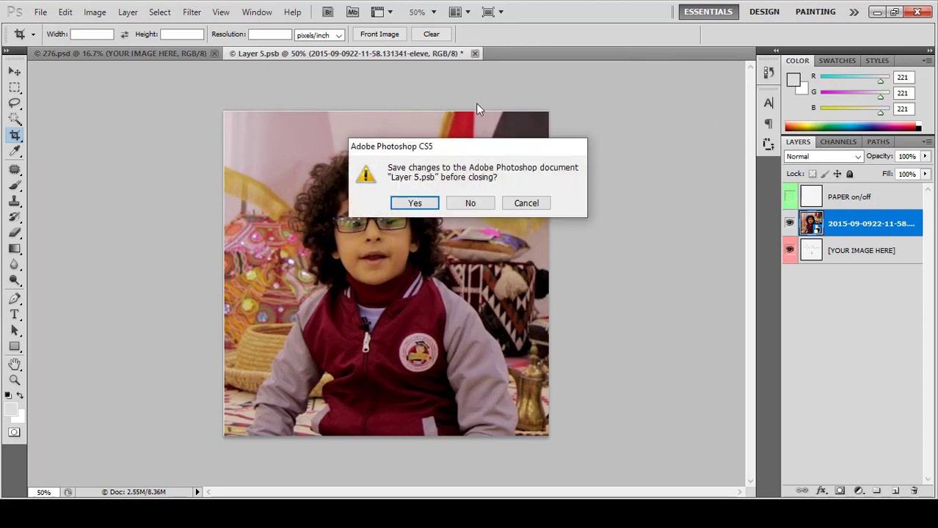
pyautogui.click(415, 204)
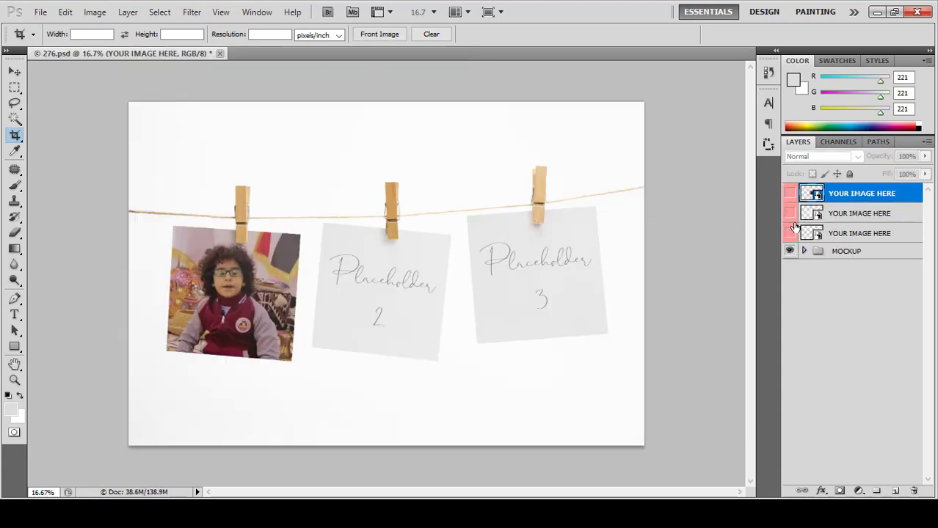
pyautogui.click(819, 219)
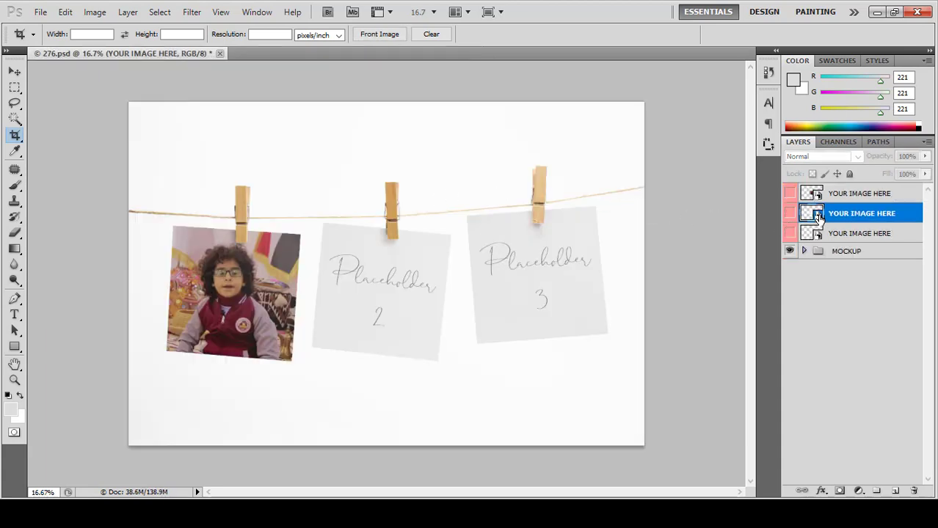
# Step: Open the second placeholder and place the smiling boy's photo, BLOG-Anbar-lead, into it
pyautogui.doubleClick(812, 214)
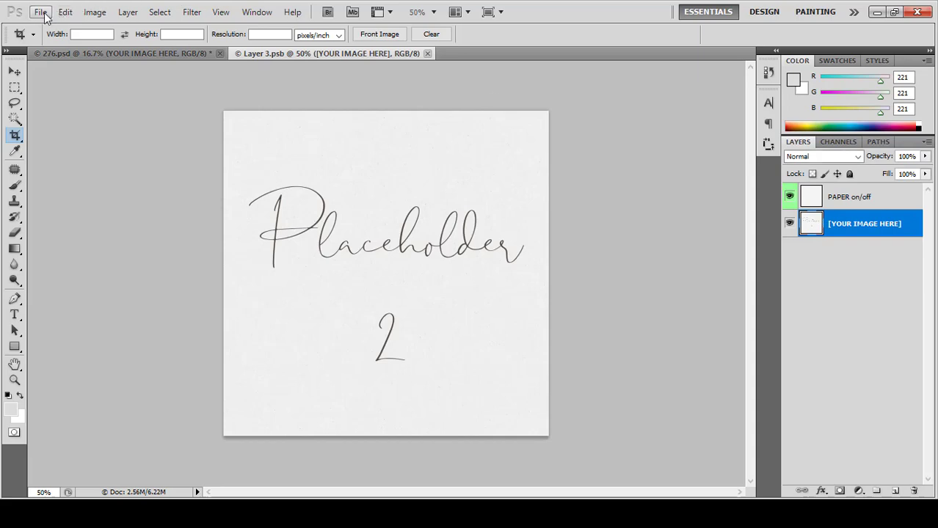
pyautogui.click(40, 12)
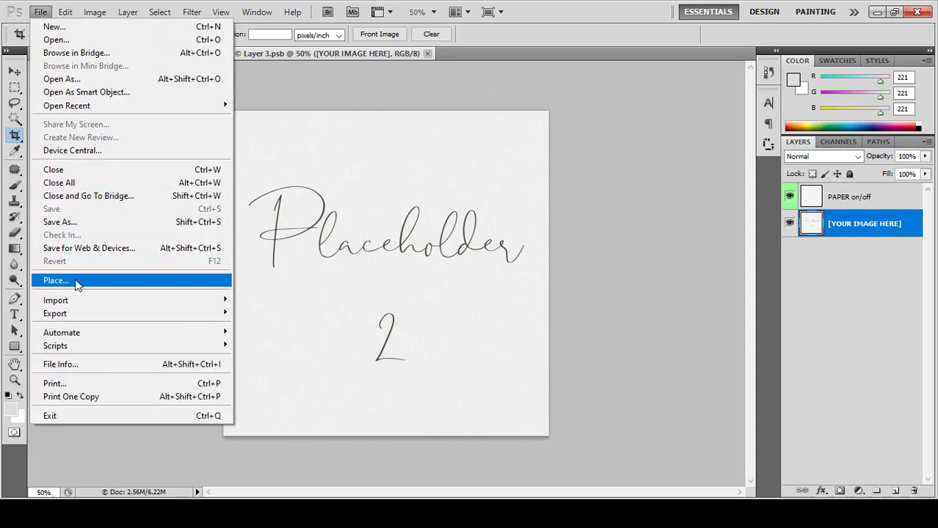
pyautogui.click(74, 282)
pyautogui.doubleClick(535, 96)
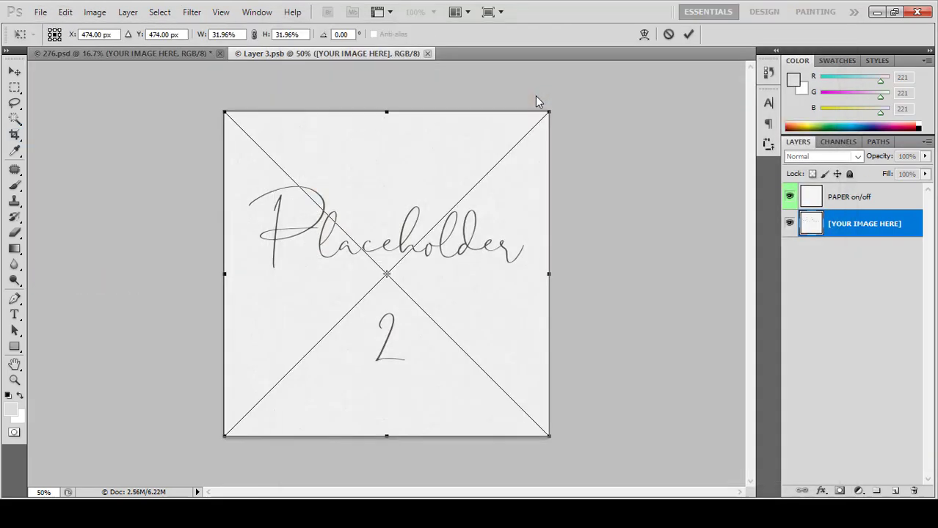
pyautogui.click(688, 33)
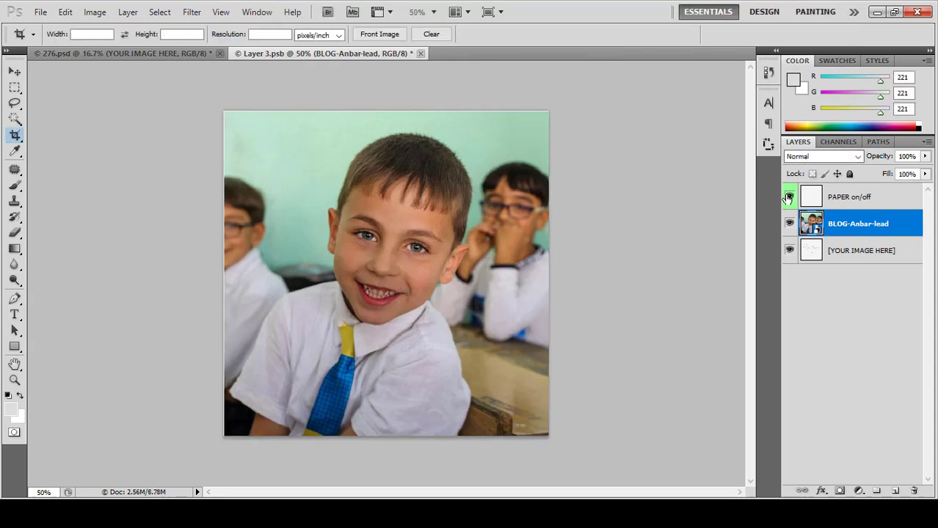
# Step: Close the placeholder document and save it so the second card shows the photo
pyautogui.click(420, 53)
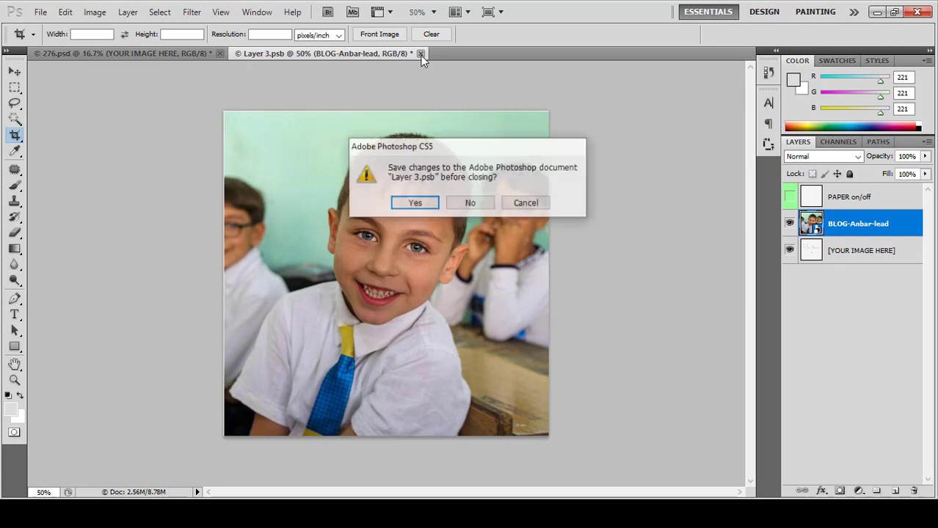
pyautogui.click(415, 203)
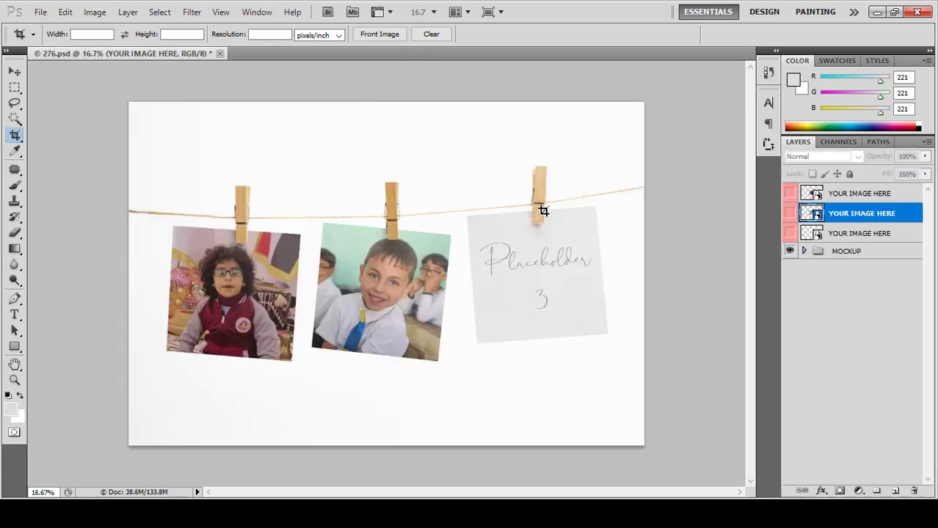
pyautogui.click(816, 234)
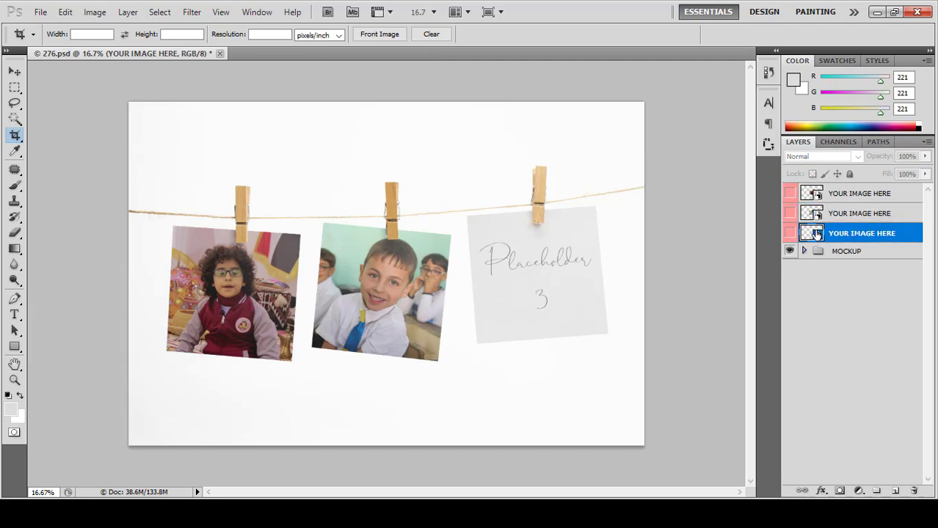
# Step: Open the third placeholder and place the irq photo of the boy with the book
pyautogui.doubleClick(817, 233)
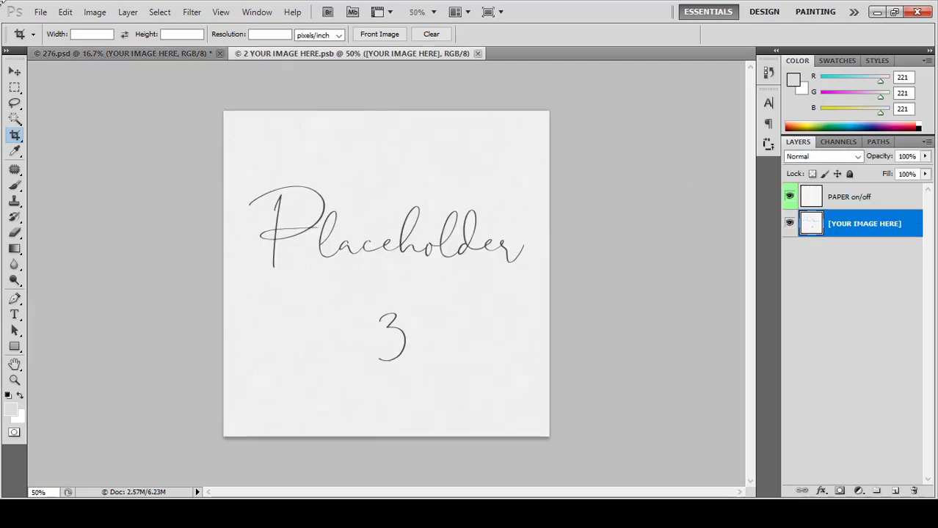
pyautogui.click(38, 12)
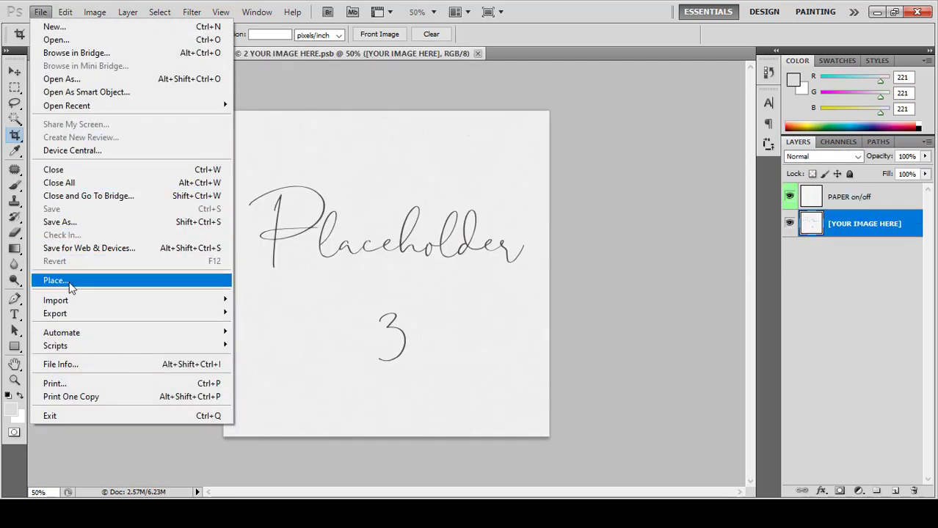
pyautogui.click(201, 280)
pyautogui.doubleClick(597, 93)
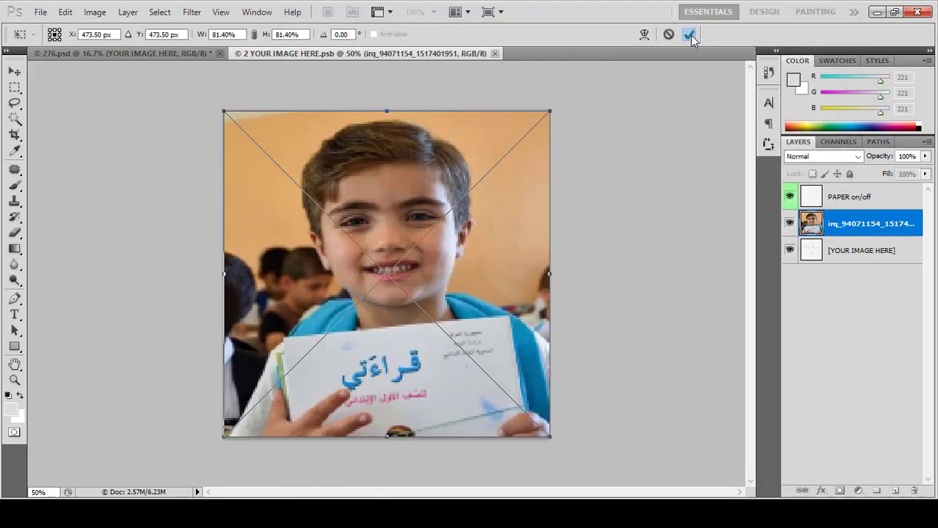
pyautogui.click(689, 34)
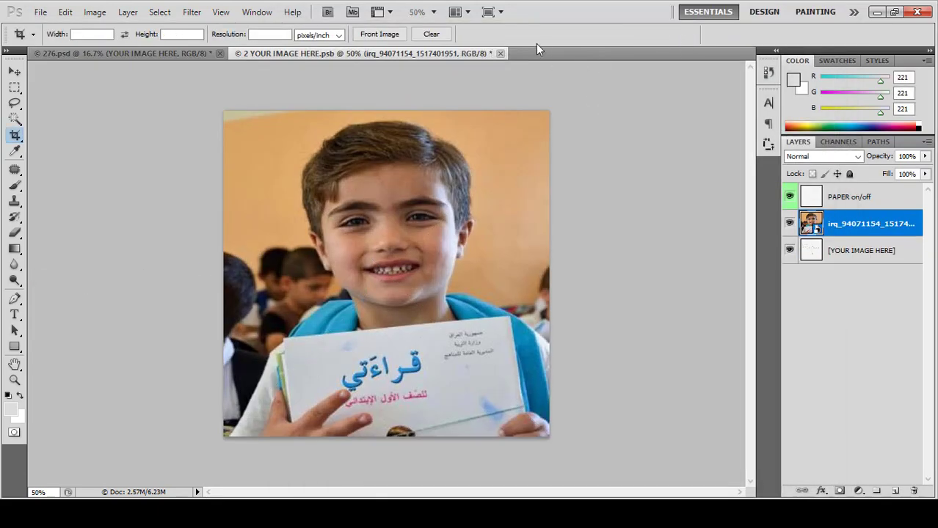
# Step: Save the placeholder back to the mockup and expand the MOCKUP group
pyautogui.click(499, 53)
pyautogui.click(414, 210)
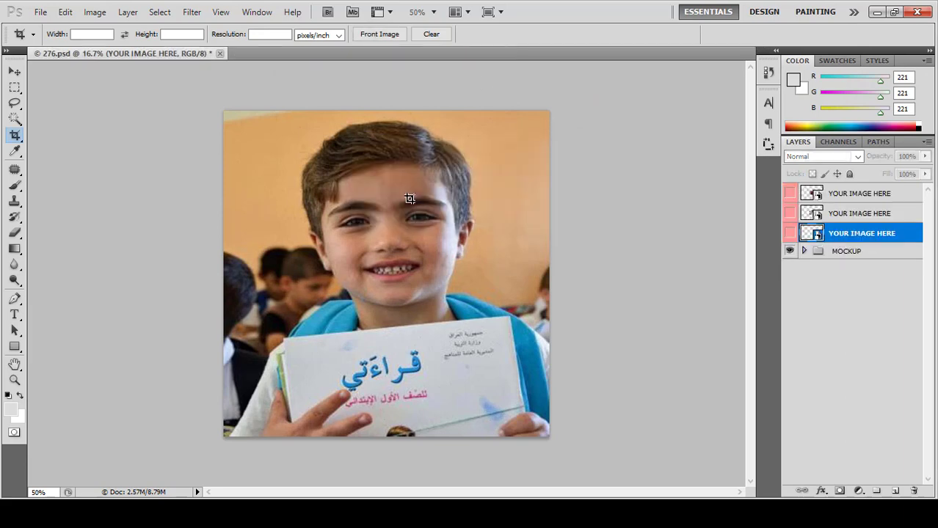
pyautogui.click(803, 251)
pyautogui.click(808, 251)
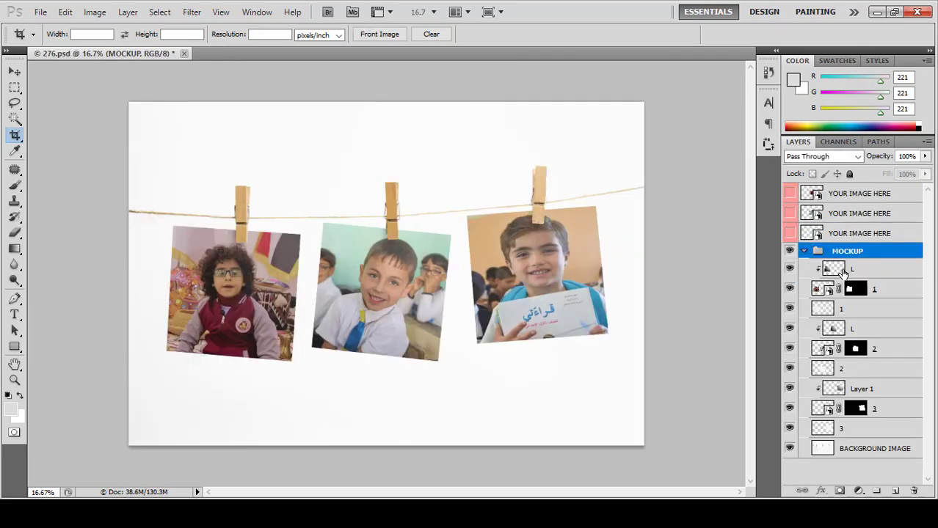
# Step: Hide both L overlay layers and Layer 1 inside the MOCKUP group
pyautogui.click(790, 268)
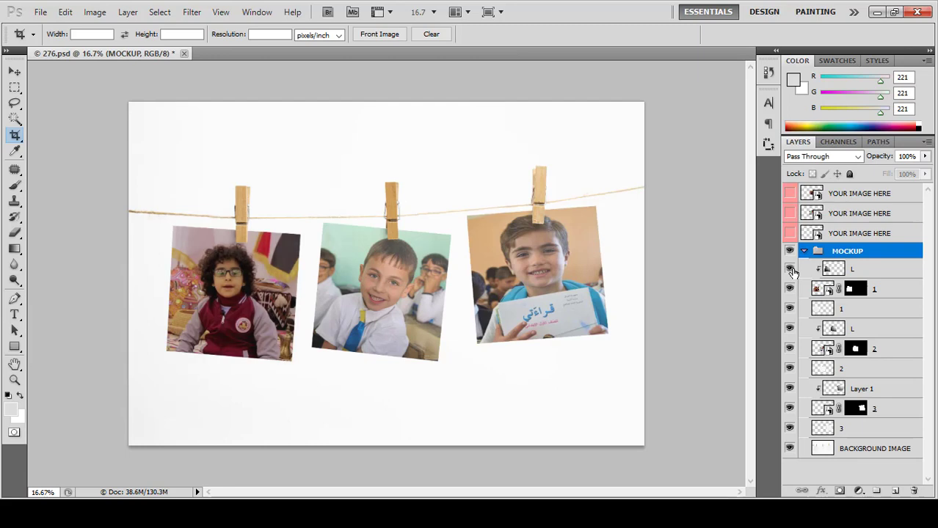
pyautogui.click(791, 268)
pyautogui.click(790, 268)
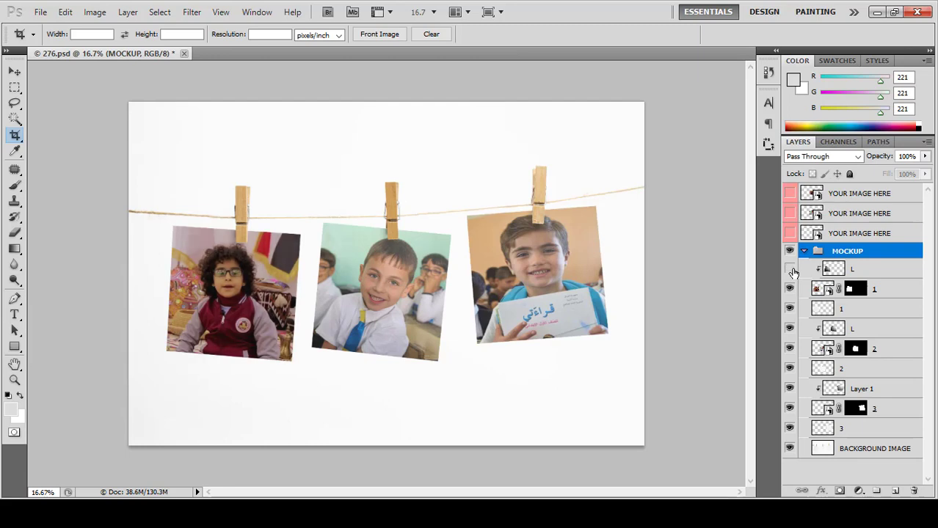
pyautogui.click(790, 331)
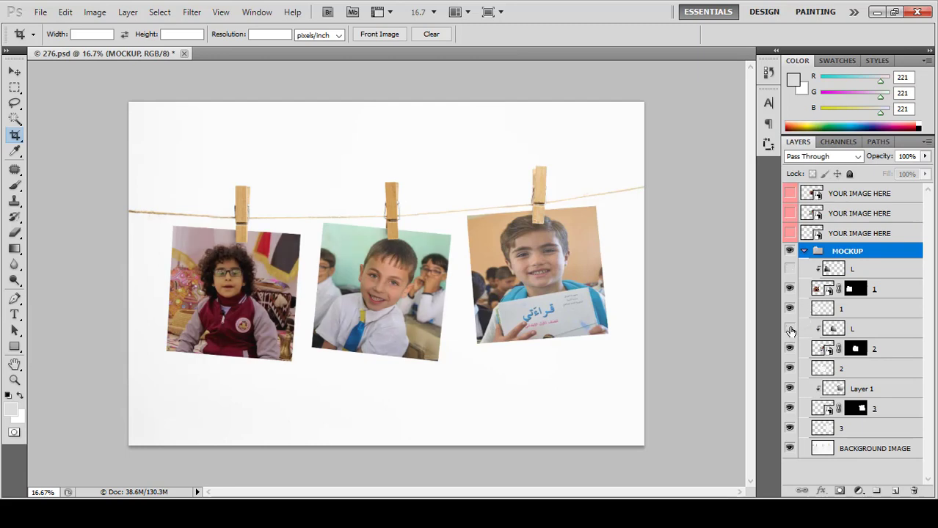
pyautogui.click(789, 389)
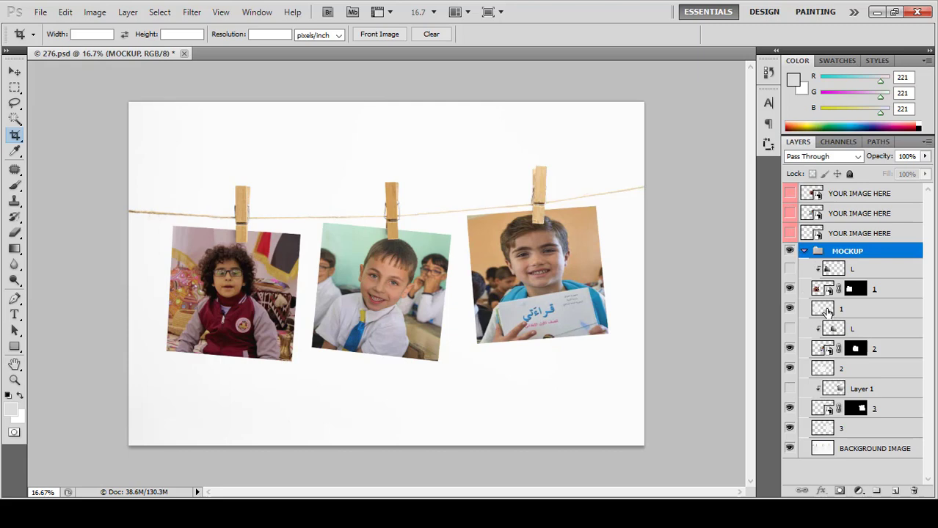
pyautogui.click(827, 312)
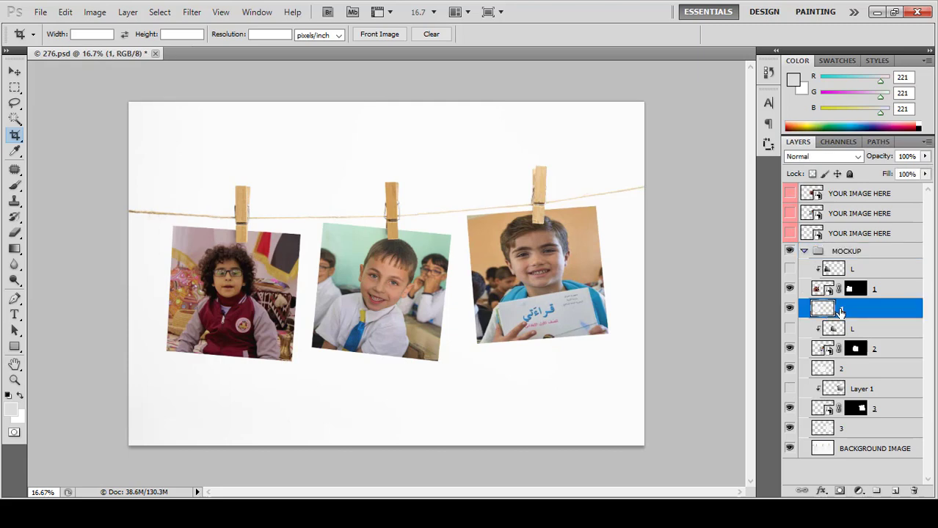
# Step: Apply a Drop Shadow layer style to layer 1 and layer 2
pyautogui.doubleClick(892, 314)
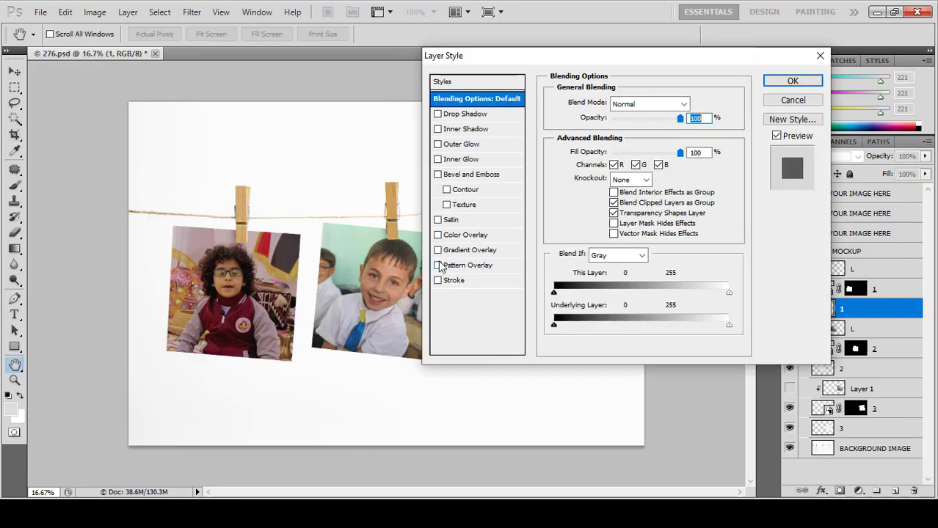
pyautogui.click(438, 115)
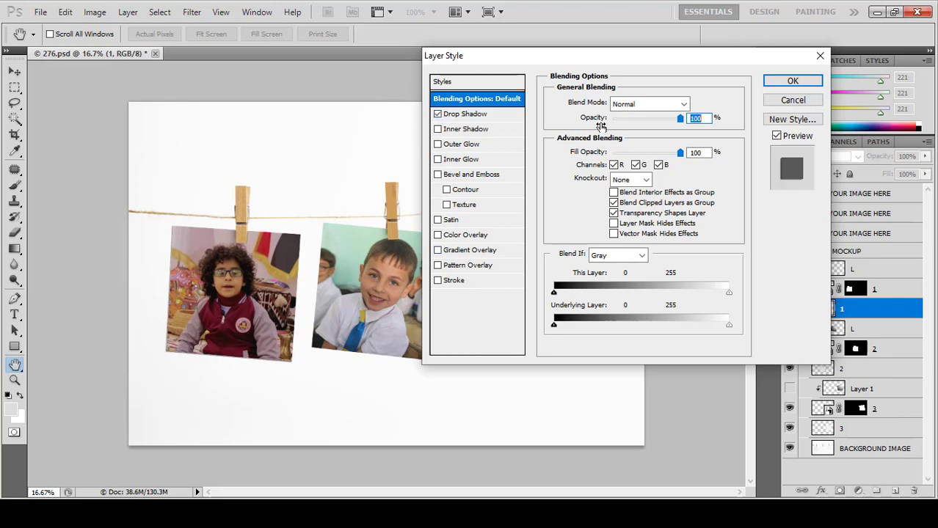
pyautogui.click(792, 80)
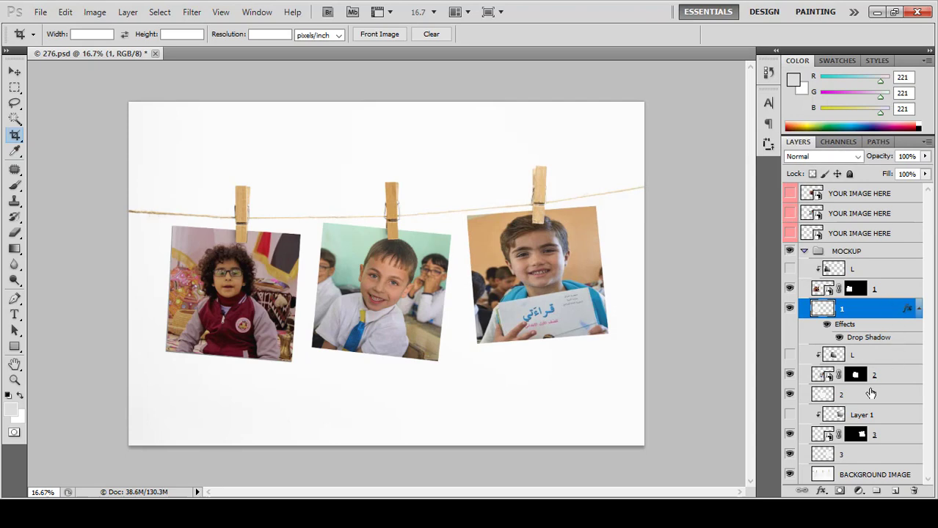
pyautogui.click(878, 396)
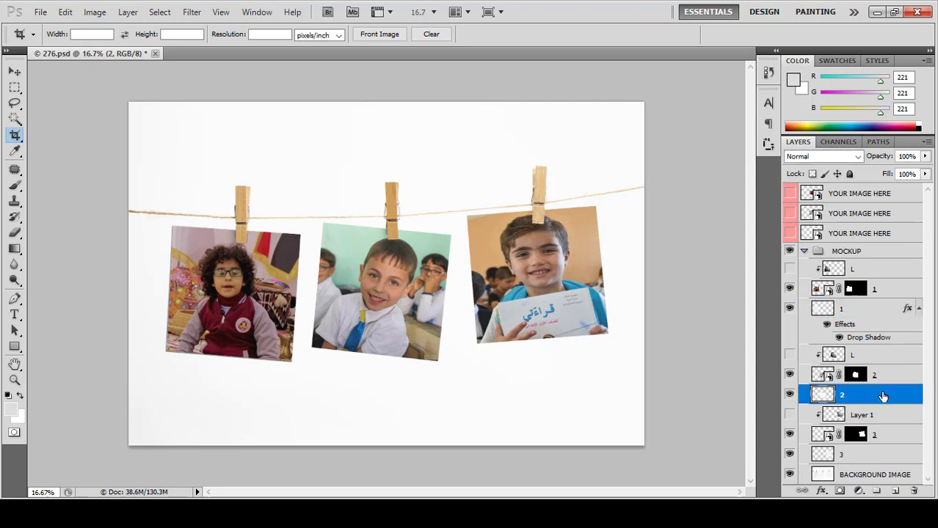
pyautogui.doubleClick(883, 396)
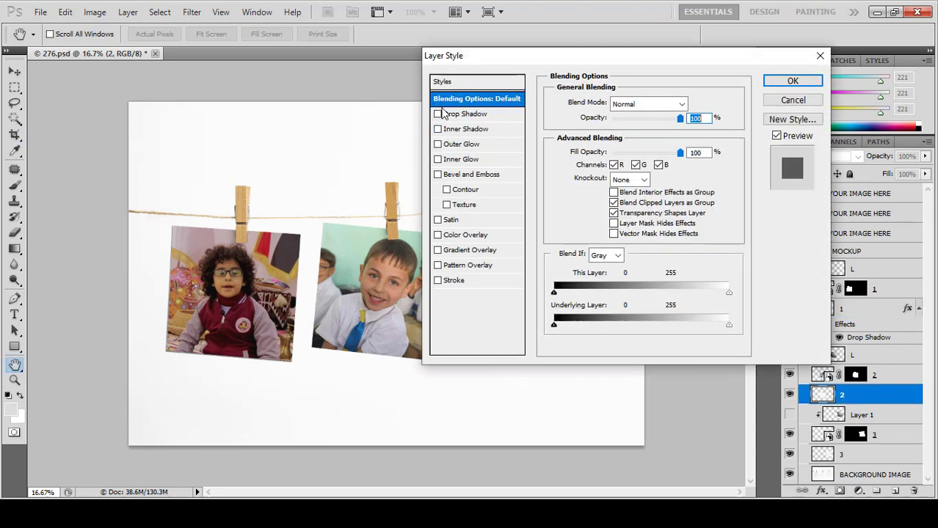
pyautogui.click(785, 83)
# Step: Give layer 3 a Drop Shadow (Multiply, 75%, 5 px distance and size)
pyautogui.scroll(-1, 855, 441)
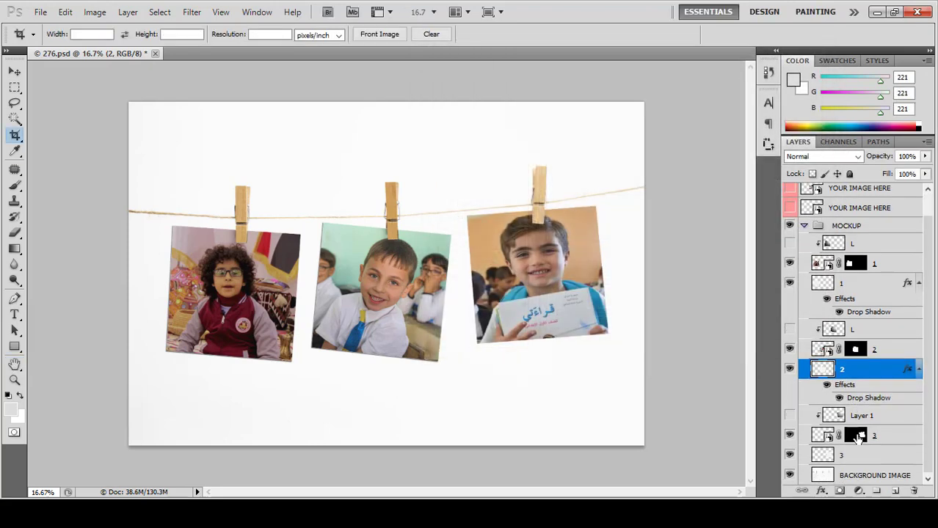
pyautogui.click(894, 458)
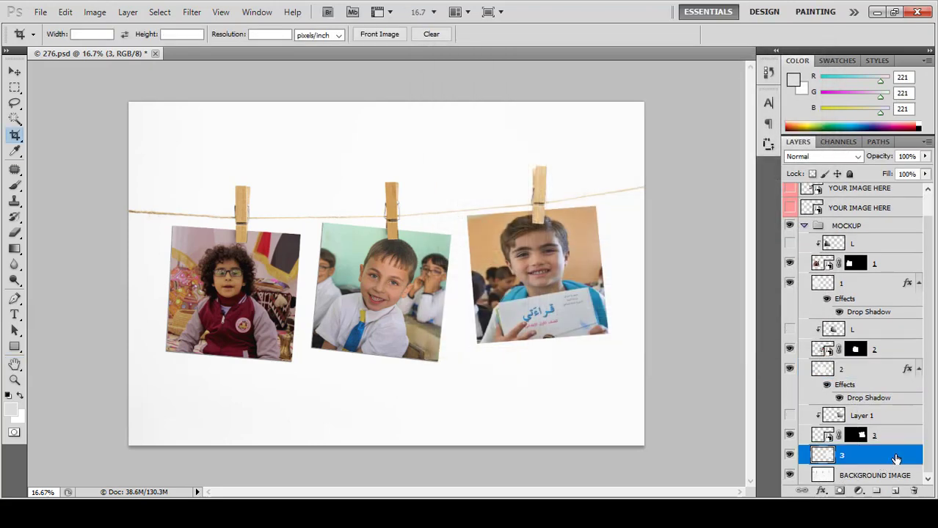
pyautogui.doubleClick(895, 459)
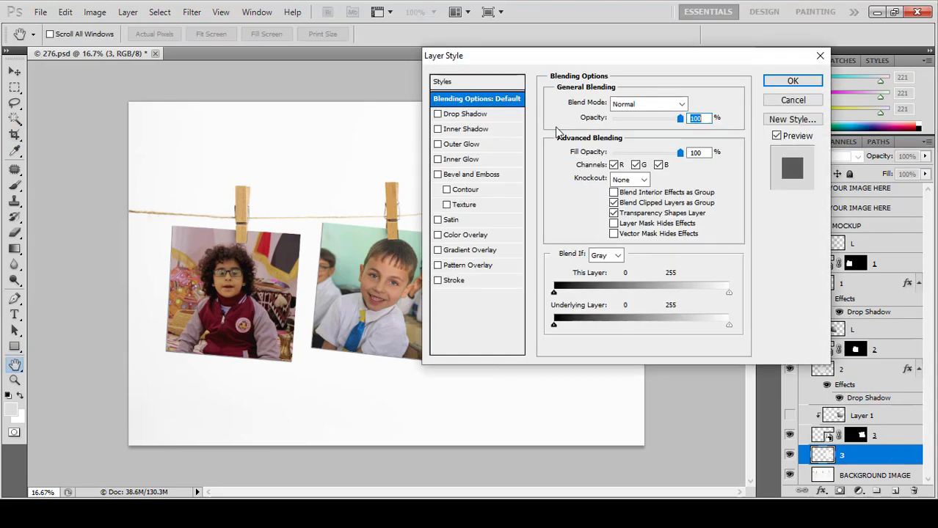
pyautogui.click(455, 115)
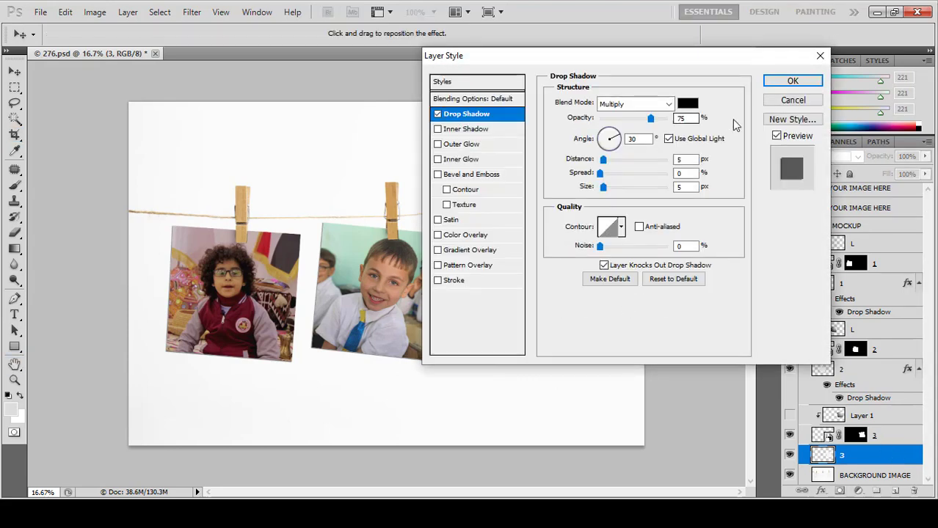
pyautogui.click(791, 81)
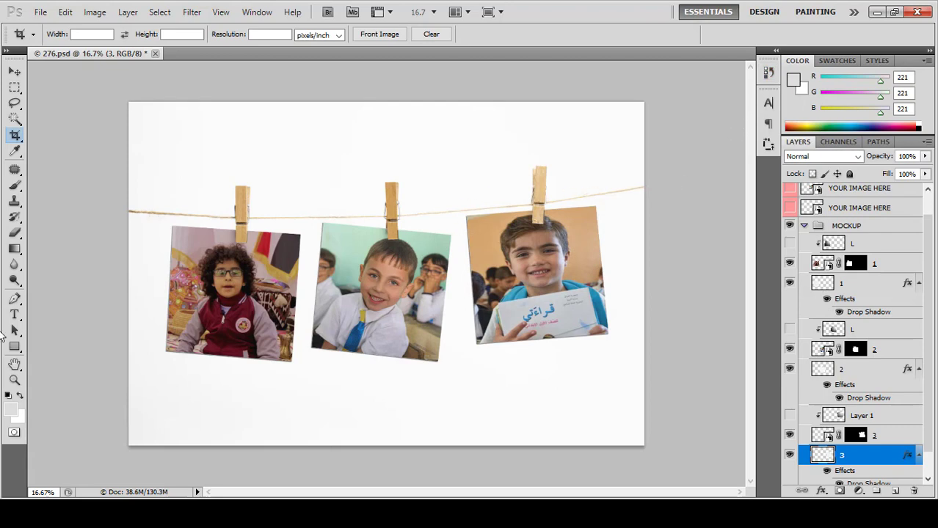
pyautogui.click(804, 229)
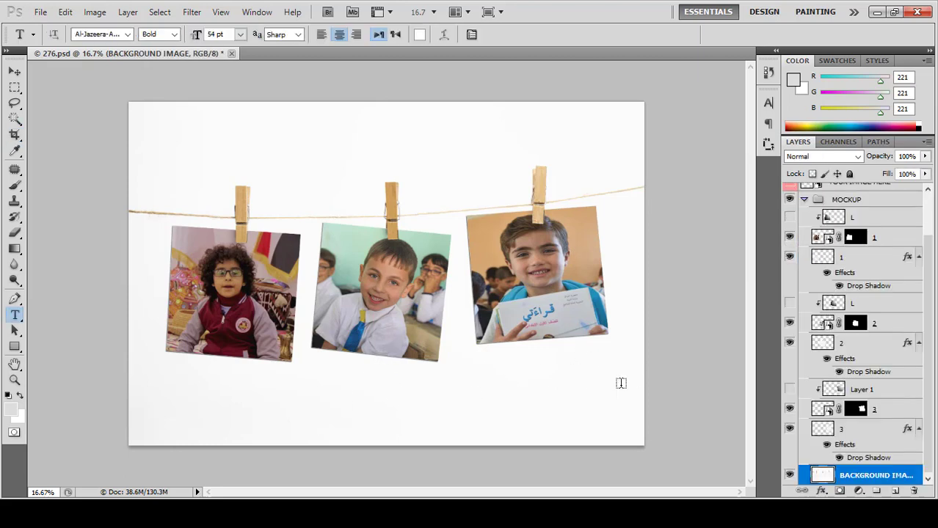
# Step: Draw a text box at lower right and make its text bright red at 41 pt
pyautogui.moveTo(621, 384); pyautogui.dragTo(490, 413)
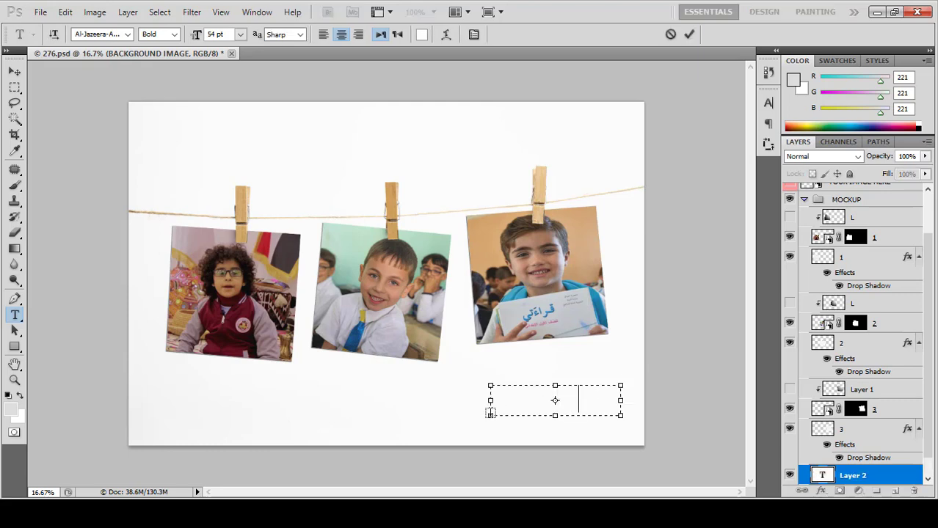
pyautogui.hotkey('ctrl', 'a')
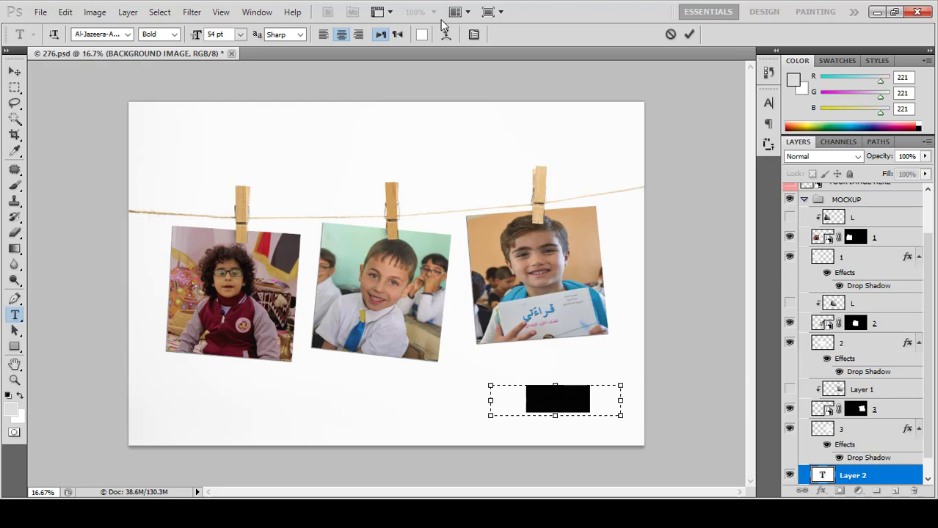
pyautogui.click(423, 36)
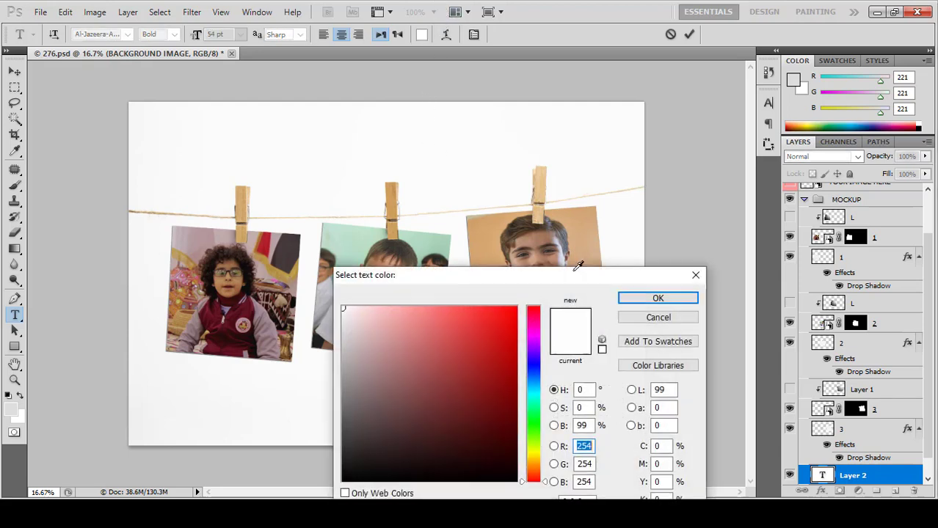
pyautogui.moveTo(465, 334); pyautogui.dragTo(352, 412)
pyautogui.moveTo(367, 380); pyautogui.dragTo(506, 309)
pyautogui.click(657, 298)
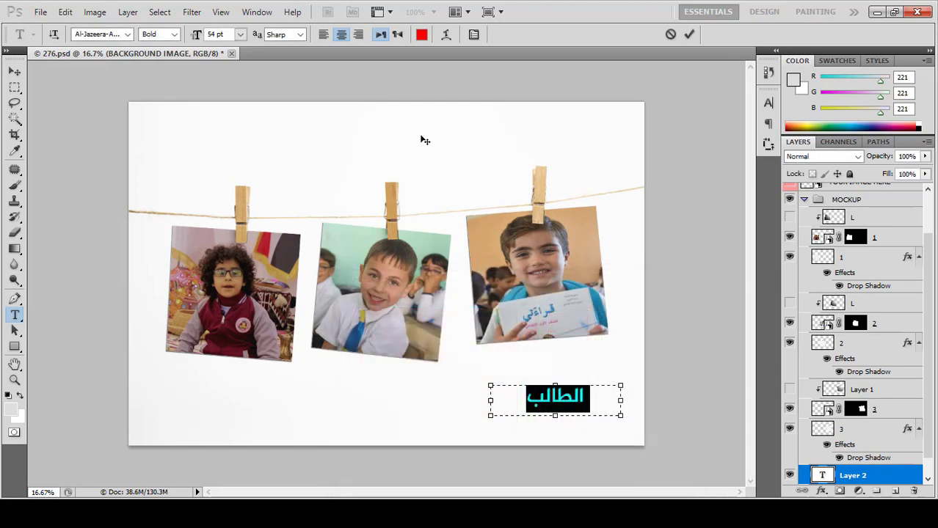
pyautogui.click(216, 34)
pyautogui.scroll(-13, 216, 35)
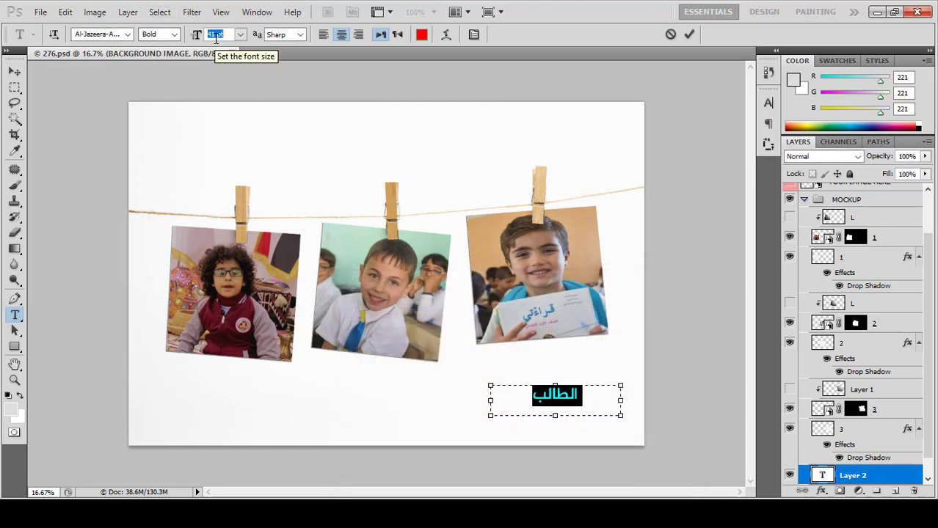
# Step: Add a second line with the student's name below الطالب and select it
pyautogui.moveTo(552, 413); pyautogui.dragTo(555, 440)
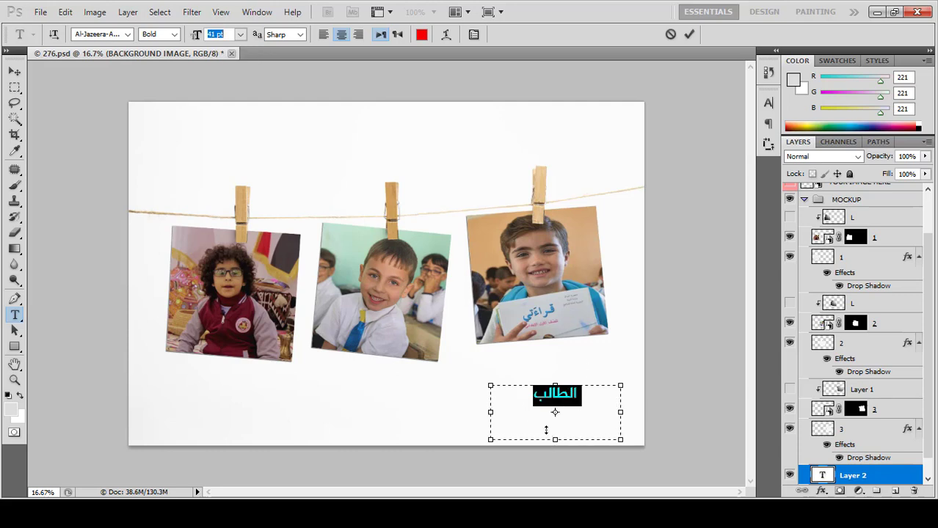
pyautogui.click(526, 397)
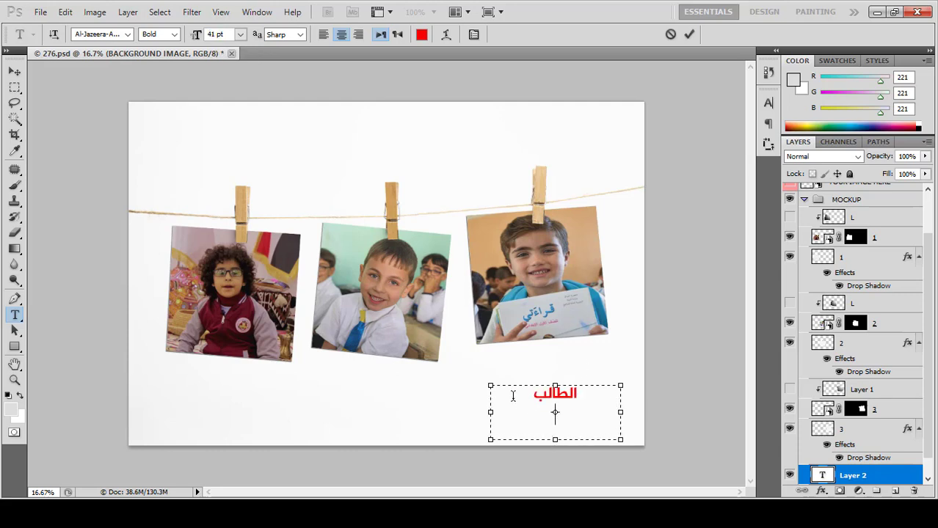
pyautogui.press('Return')
pyautogui.press('Home')
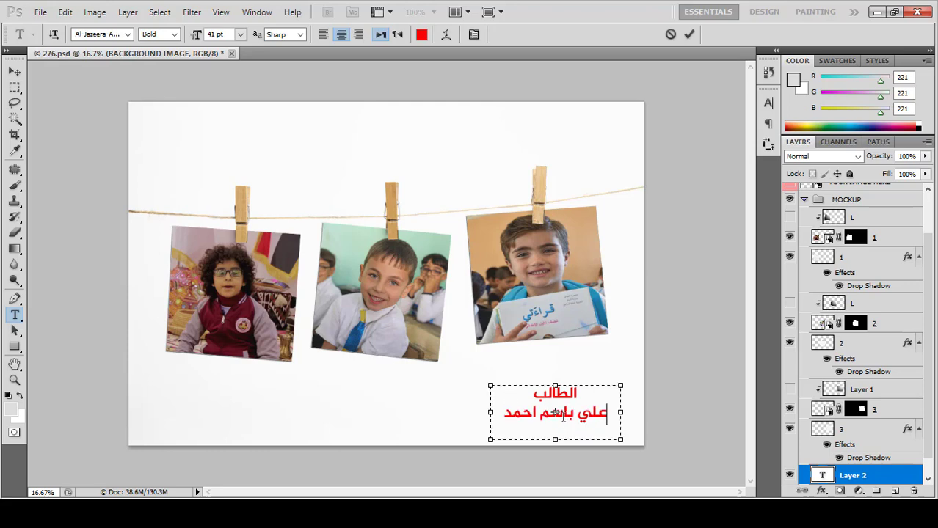
pyautogui.hotkey('shift', 'End')
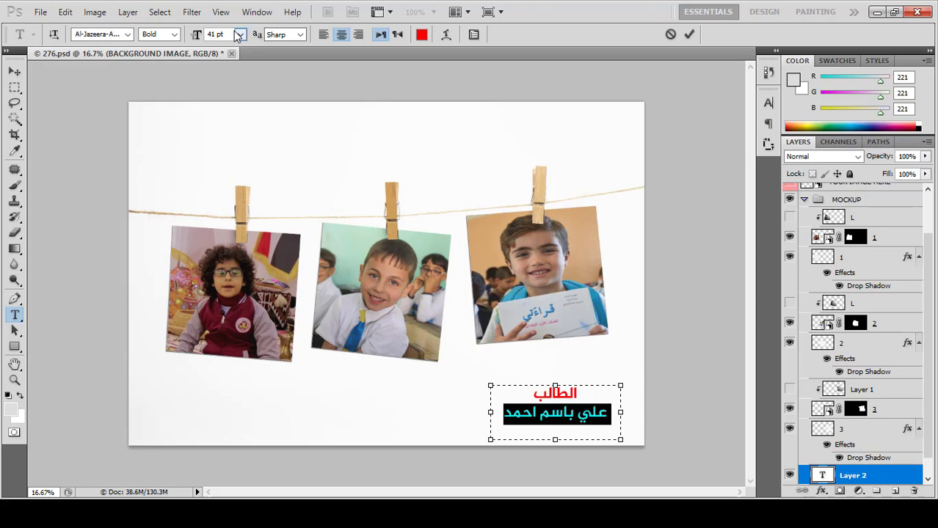
# Step: Colour the name line black and set the الطالب line to Regular weight
pyautogui.click(421, 35)
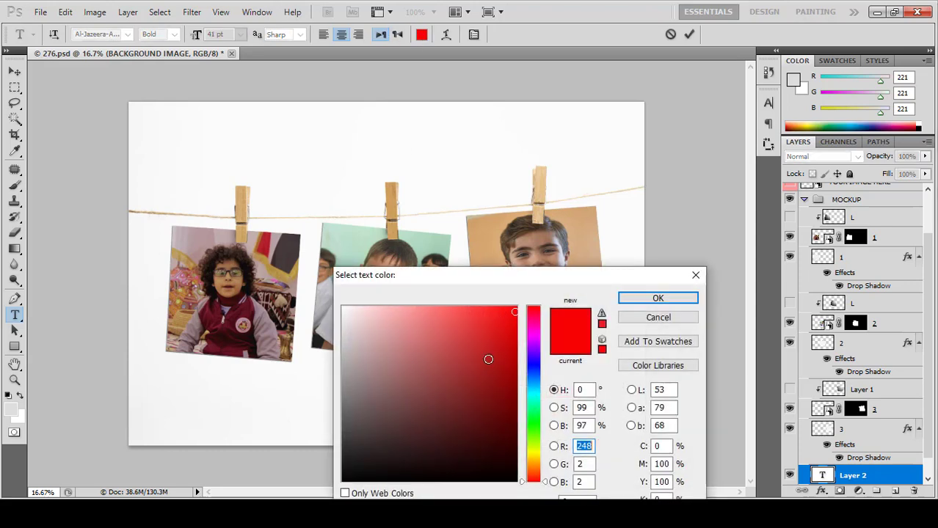
pyautogui.write('0')
pyautogui.click(658, 298)
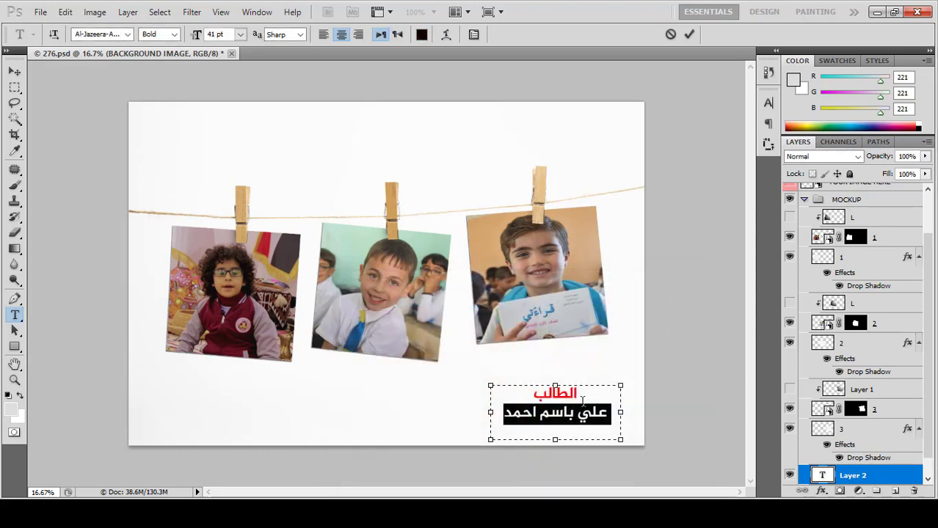
pyautogui.doubleClick(563, 394)
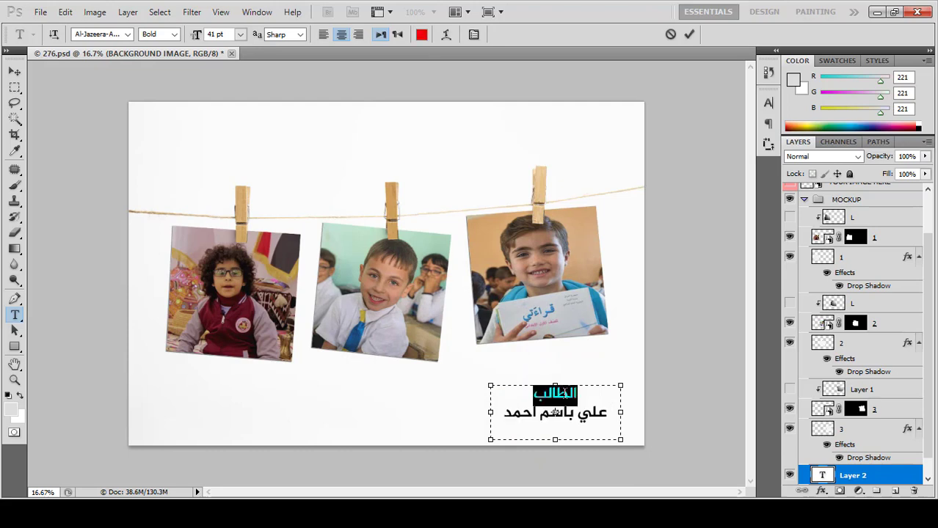
pyautogui.click(175, 36)
pyautogui.click(14, 71)
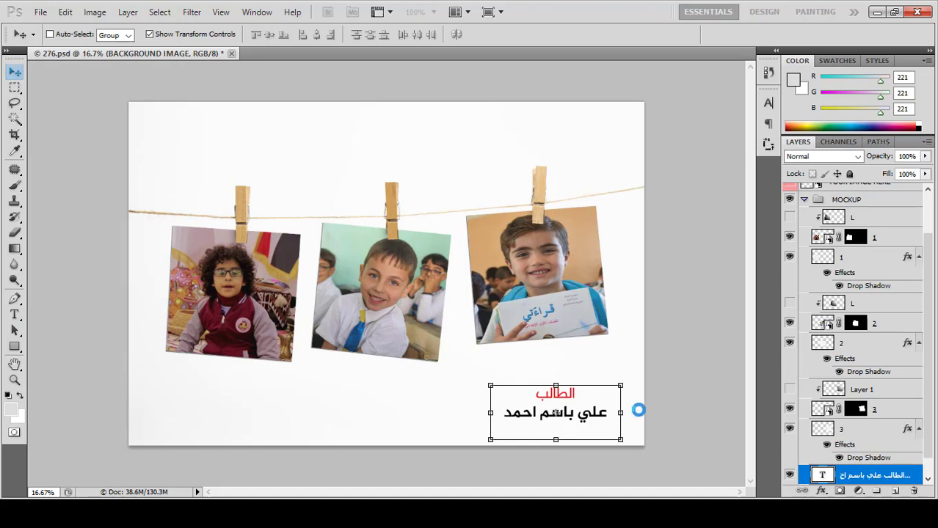
# Step: Rotate the caption about -4° under the right photo, then Alt-drag a copy beneath the middle photo
pyautogui.moveTo(558, 398); pyautogui.dragTo(546, 358)
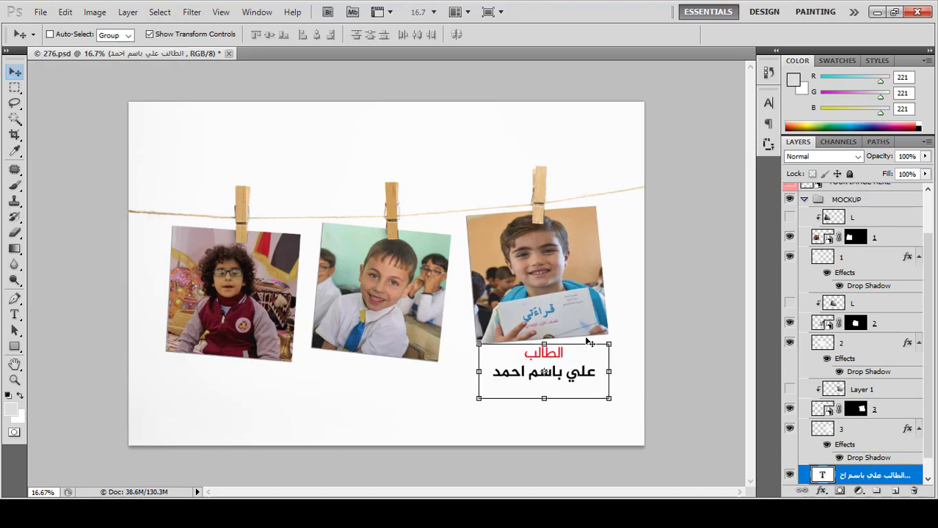
pyautogui.moveTo(621, 337); pyautogui.dragTo(623, 330)
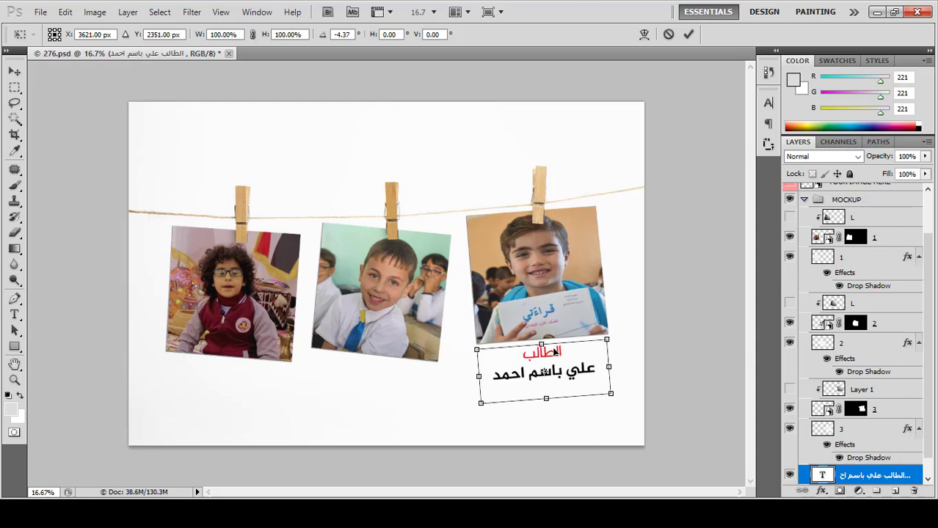
pyautogui.moveTo(549, 356); pyautogui.dragTo(553, 350)
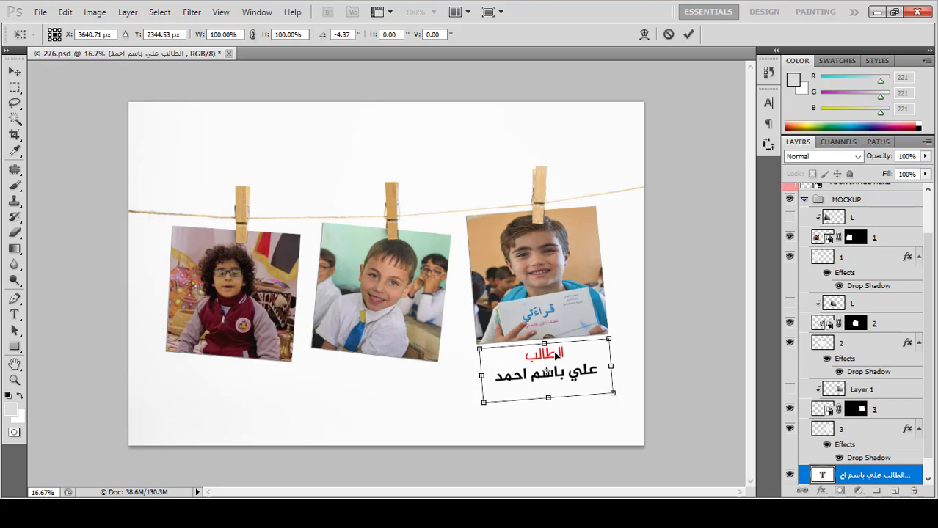
pyautogui.press('Down')
pyautogui.press('Down')
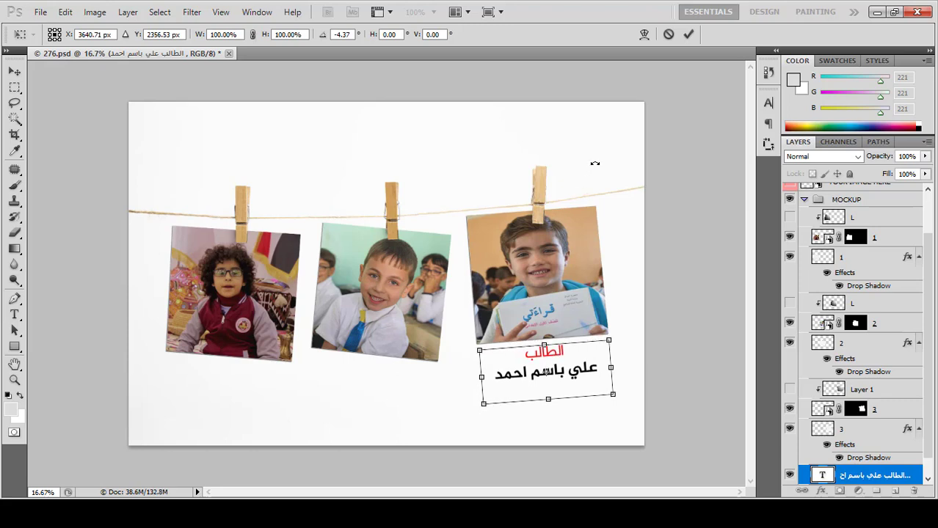
pyautogui.click(689, 36)
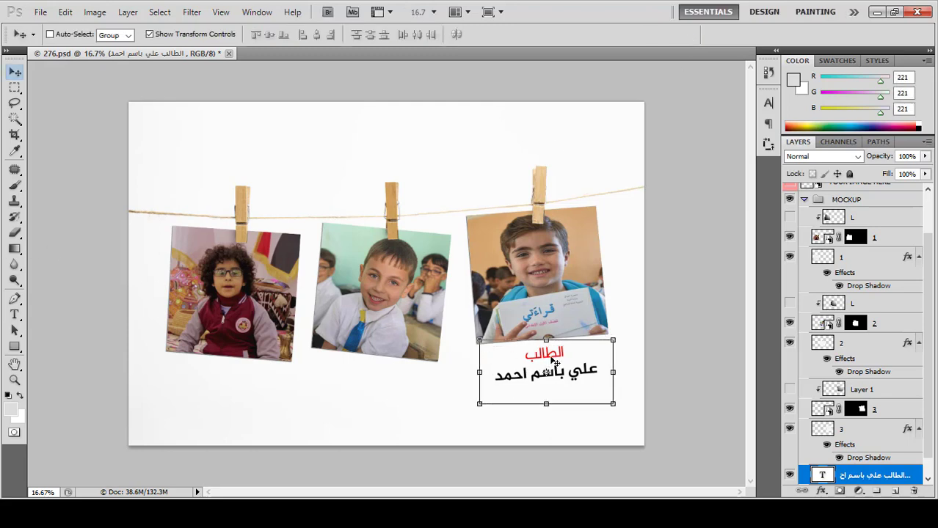
pyautogui.moveTo(553, 354); pyautogui.dragTo(386, 366)
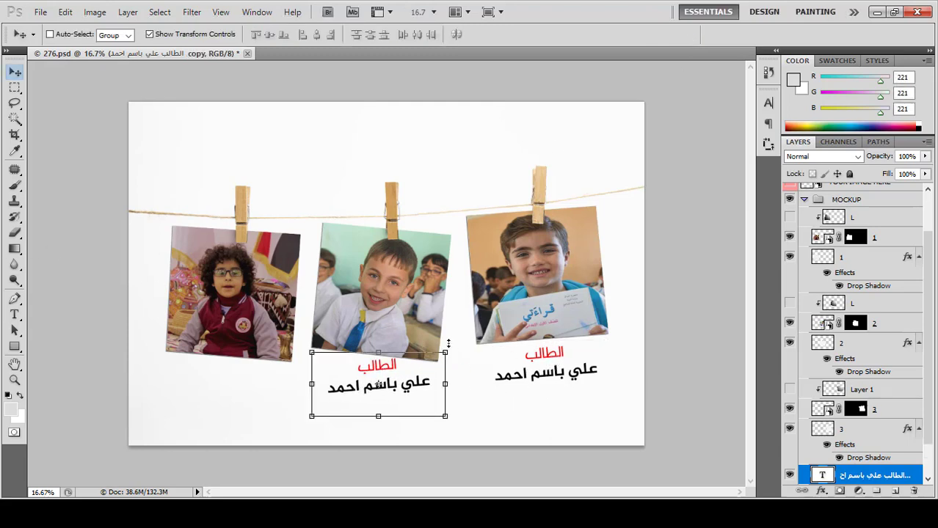
# Step: Try rotating the copied caption to the middle photo's tilt, then cancel the transform
pyautogui.moveTo(455, 353)
pyautogui.mouseDown()
pyautogui.moveTo(457, 361)
pyautogui.moveTo(455, 354)
pyautogui.mouseUp()
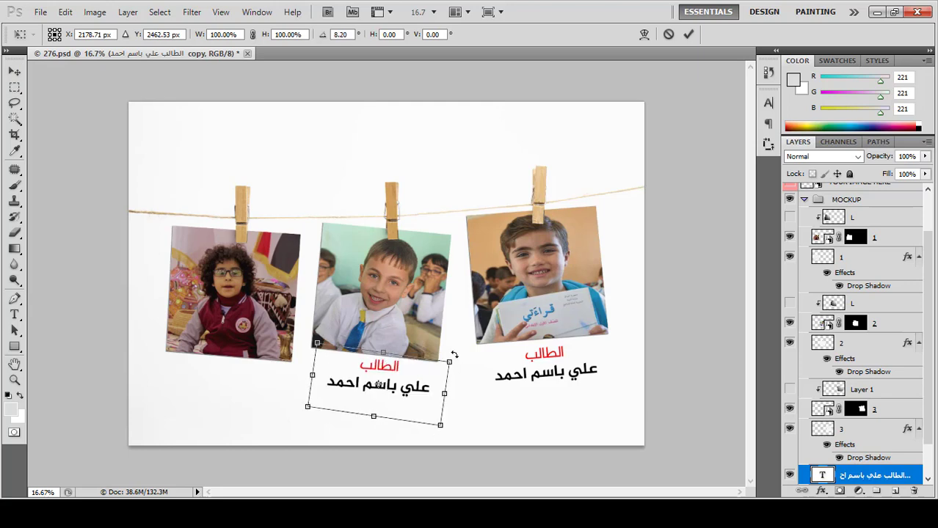
pyautogui.moveTo(381, 377); pyautogui.dragTo(383, 371)
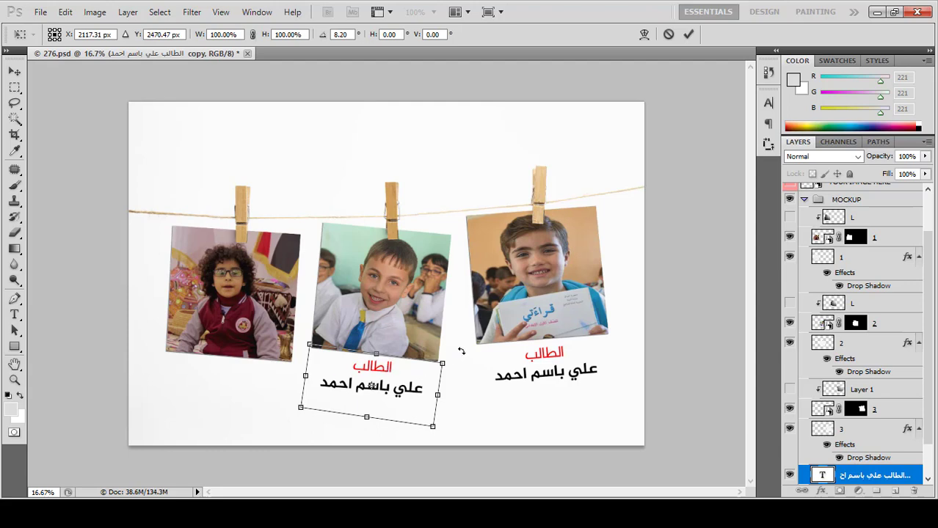
pyautogui.moveTo(461, 349); pyautogui.dragTo(464, 353)
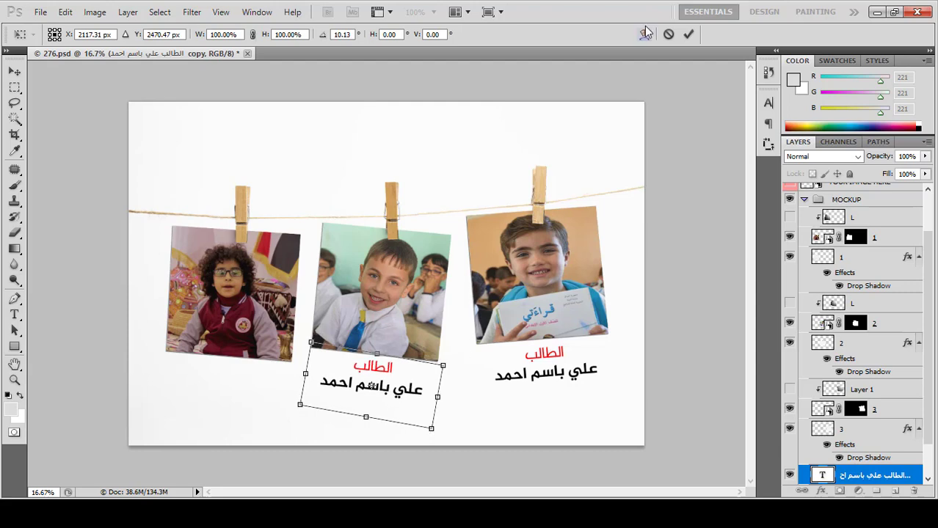
pyautogui.click(668, 34)
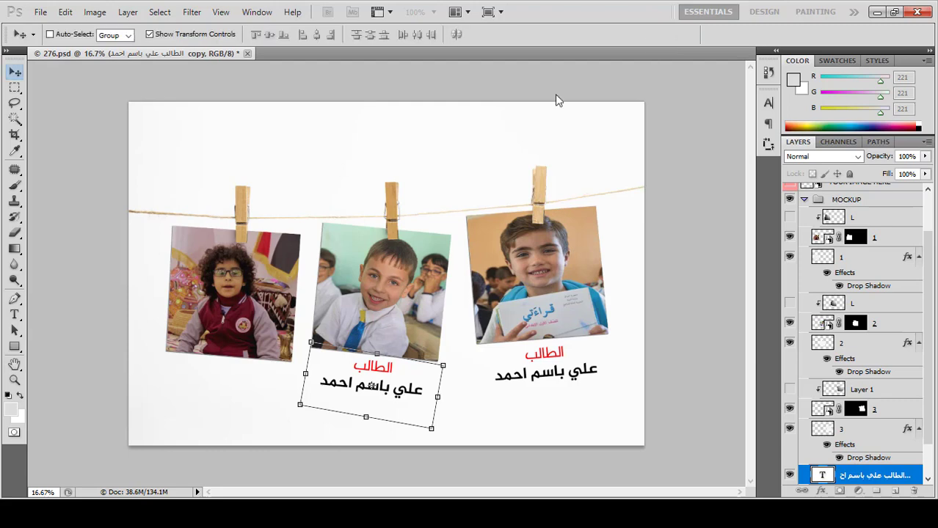
# Step: Replace the middle caption's name line with the second student's name and commit
pyautogui.click(14, 316)
pyautogui.click(340, 385)
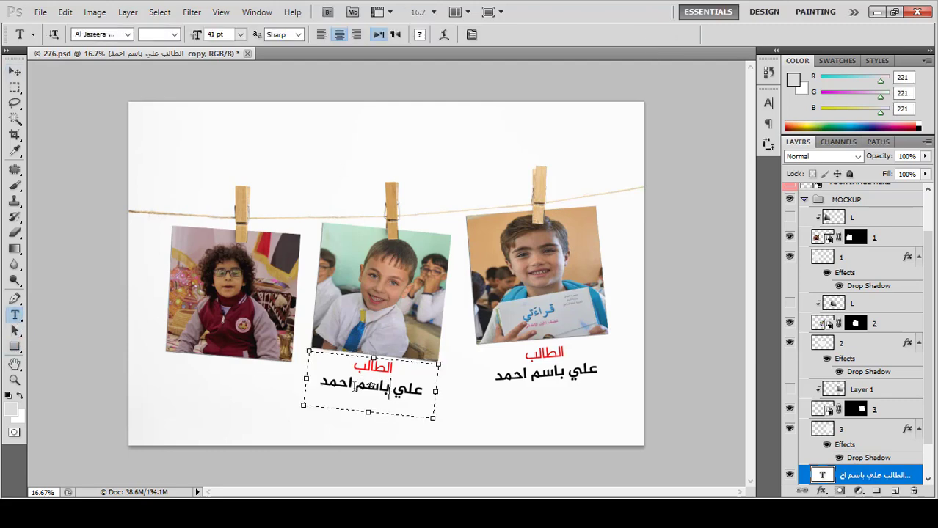
pyautogui.tripleClick(339, 385)
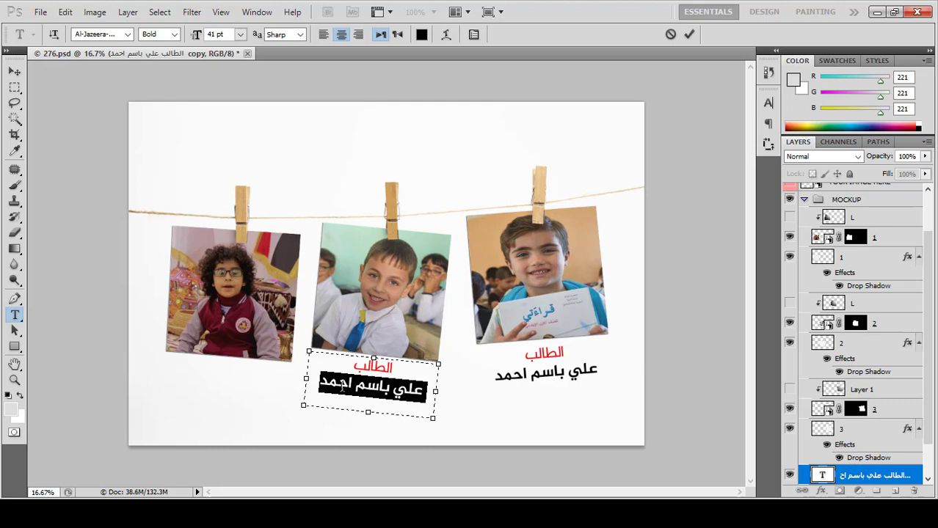
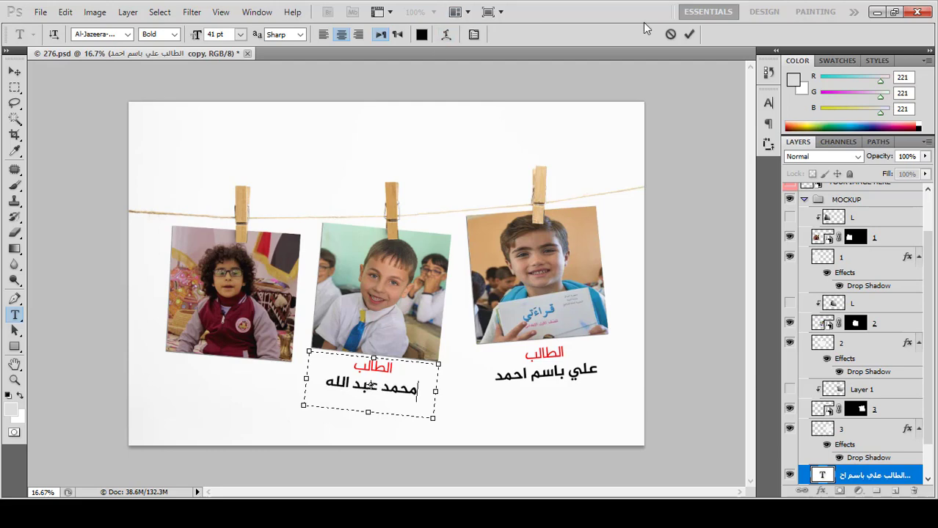
pyautogui.click(688, 34)
pyautogui.click(15, 72)
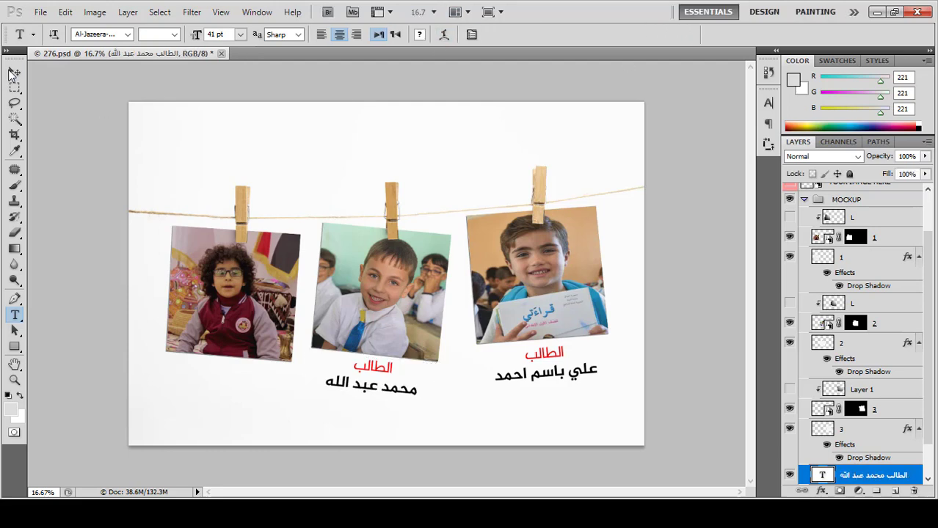
# Step: Copy the caption beneath the left photo and nudge it into place
pyautogui.moveTo(387, 374); pyautogui.dragTo(239, 374)
pyautogui.moveTo(236, 371); pyautogui.dragTo(225, 371)
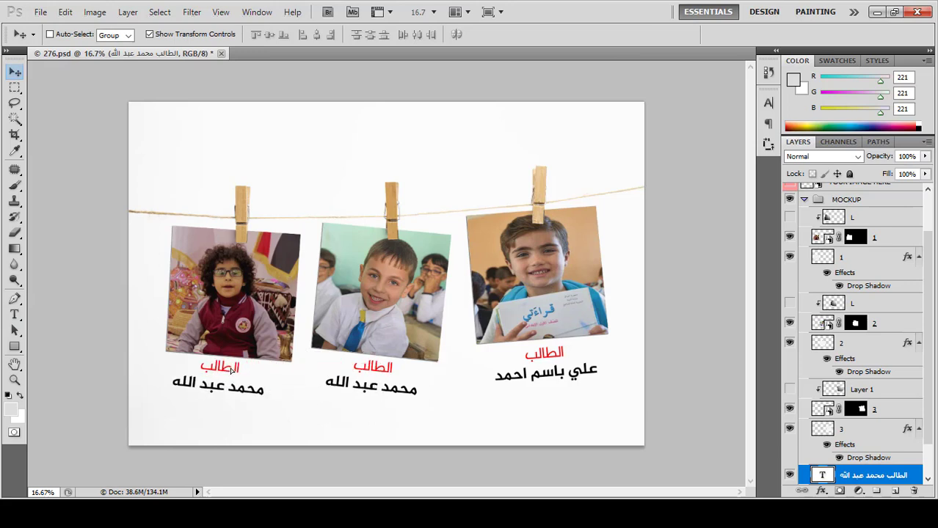
pyautogui.hotkey('ctrl', 'j')
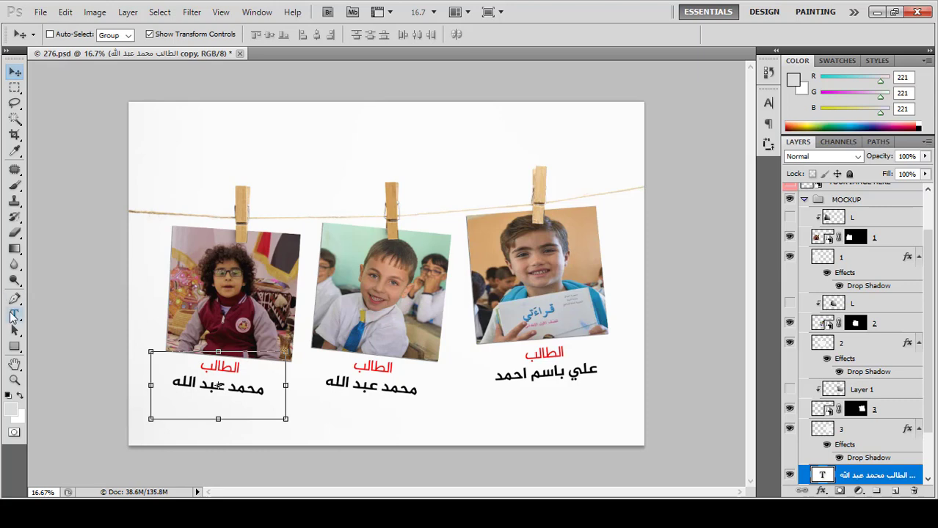
# Step: Retype the left caption's name with the third student's name, correct its first word, and commit
pyautogui.click(14, 314)
pyautogui.tripleClick(243, 390)
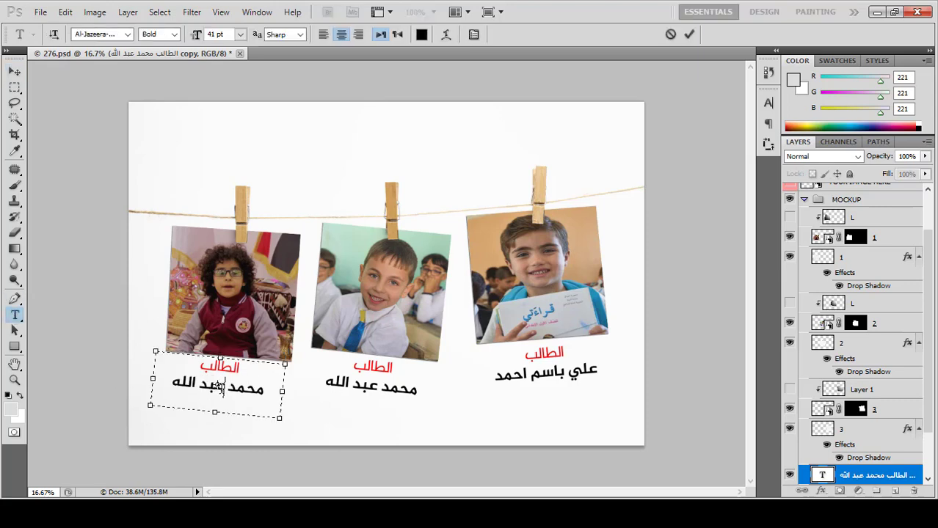
pyautogui.tripleClick(223, 389)
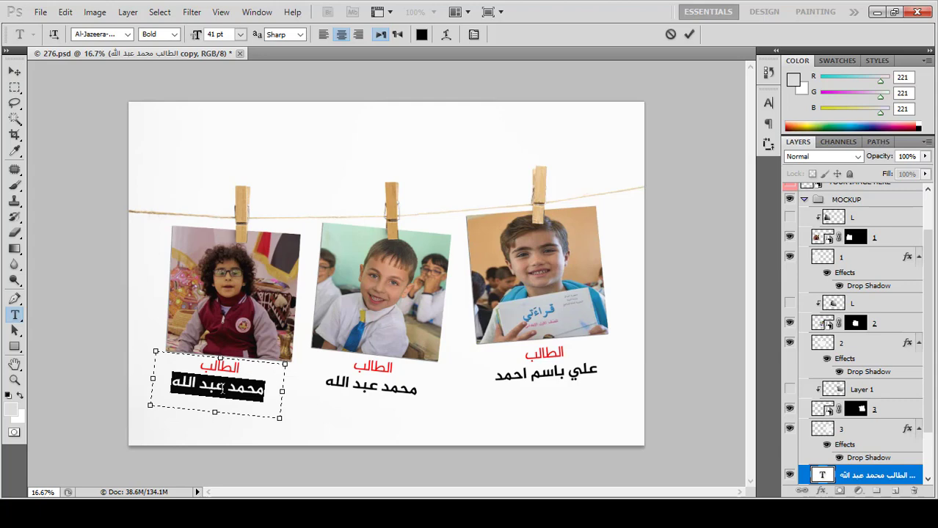
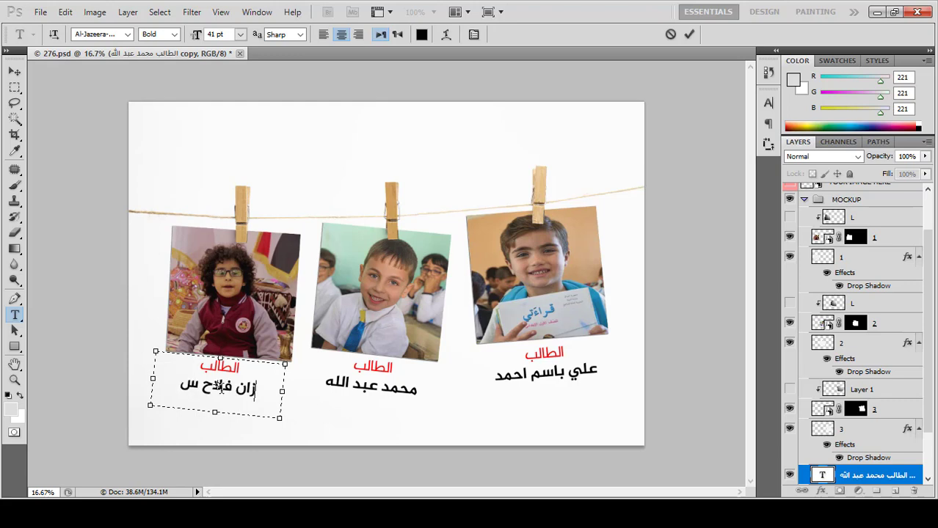
pyautogui.click(262, 389)
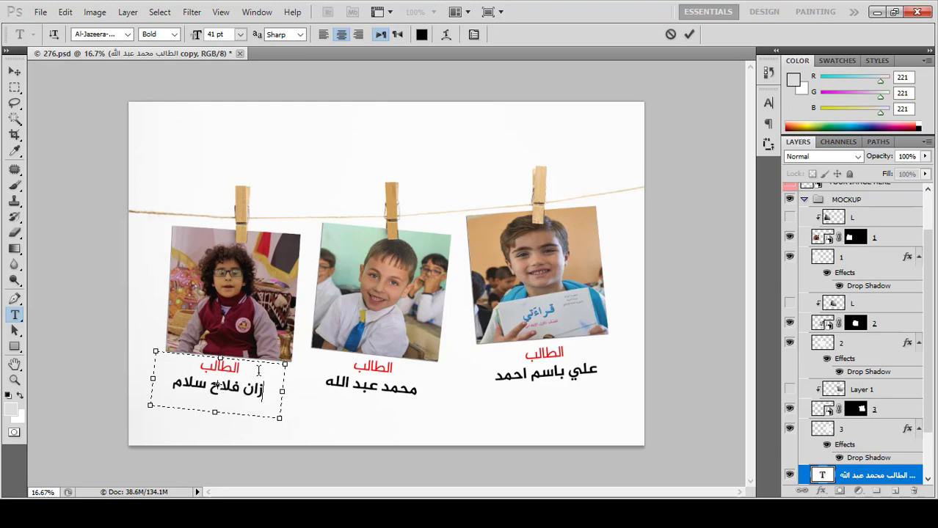
pyautogui.doubleClick(253, 389)
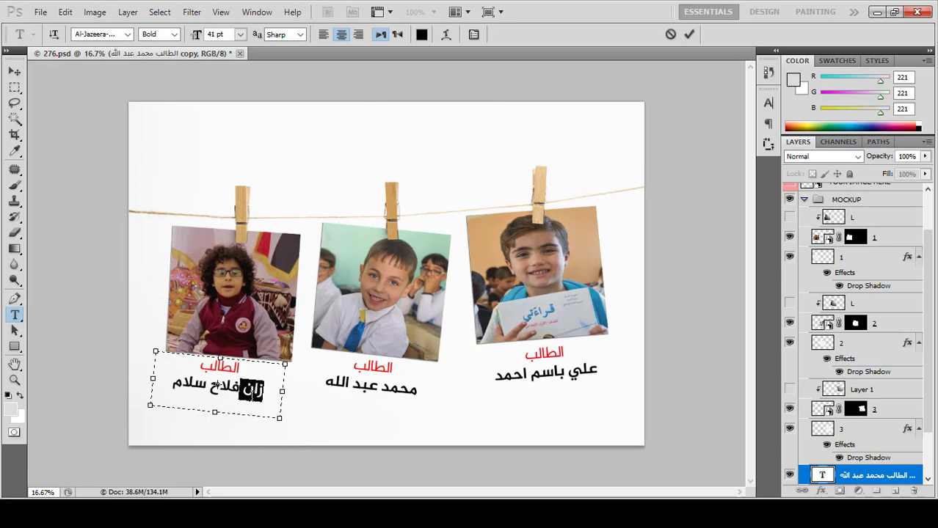
pyautogui.write('زمان')
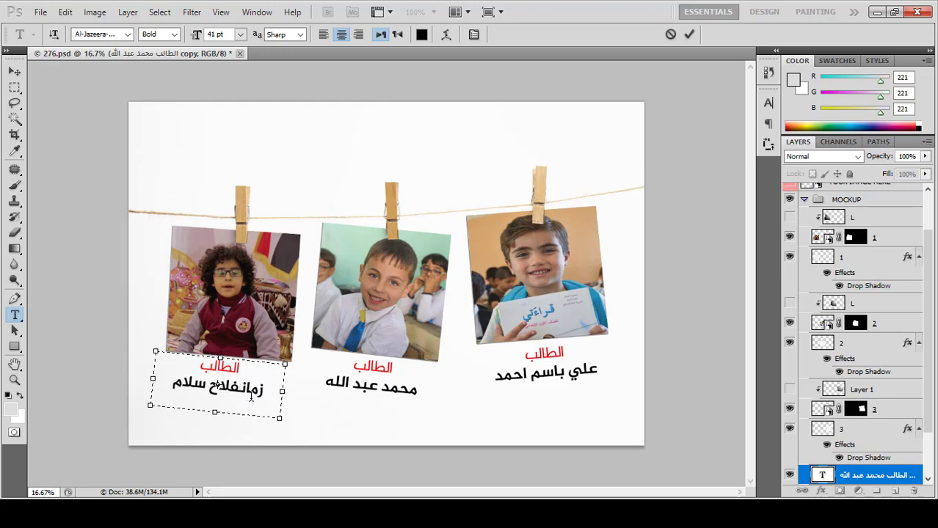
pyautogui.click(689, 33)
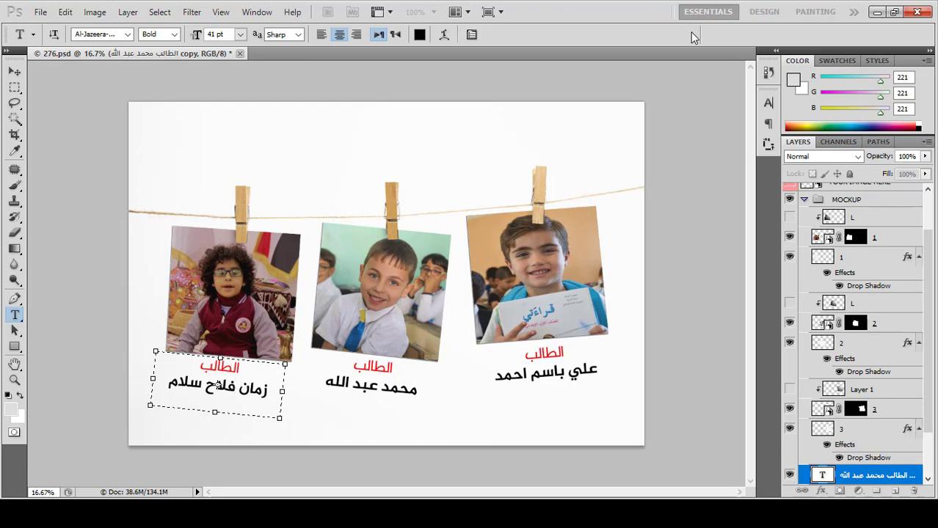
pyautogui.click(16, 71)
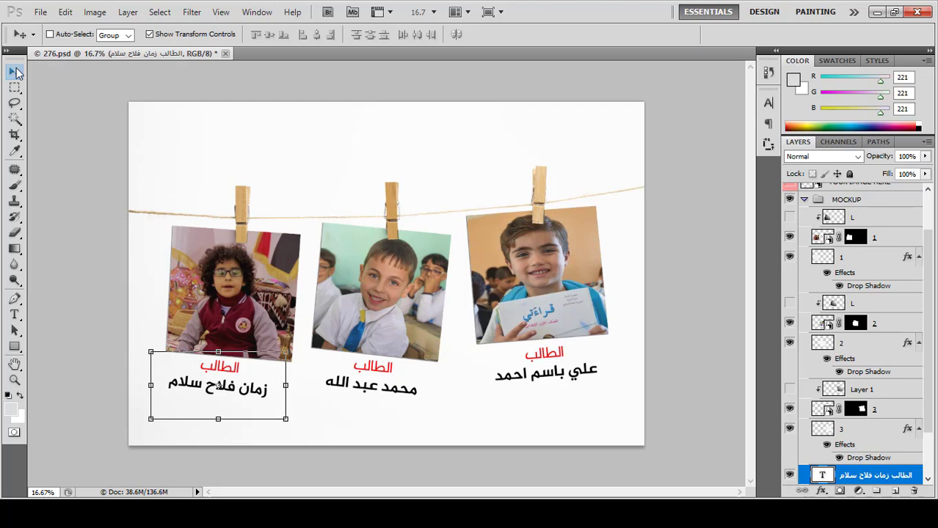
# Step: Draw a text box above the clothesline and type the title اطفال العراق المتوقفين
pyautogui.press('t')
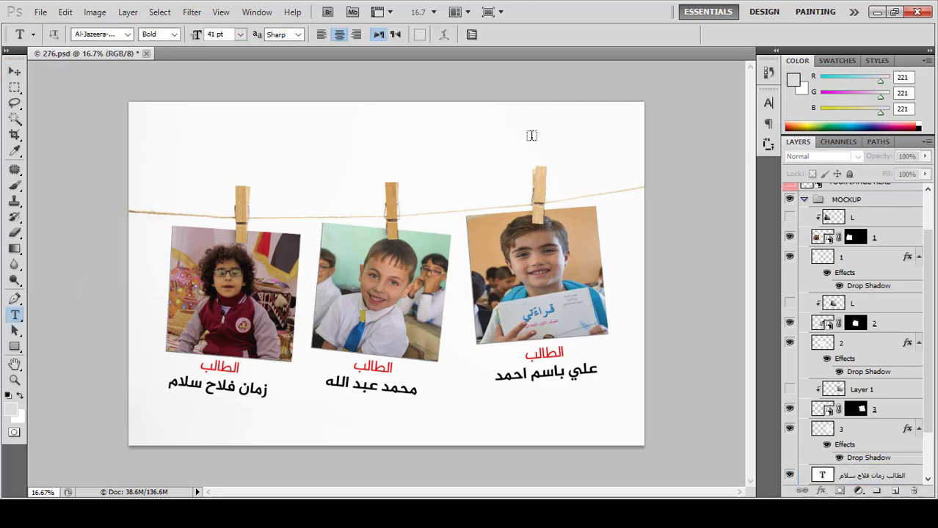
pyautogui.moveTo(500, 134); pyautogui.dragTo(193, 187)
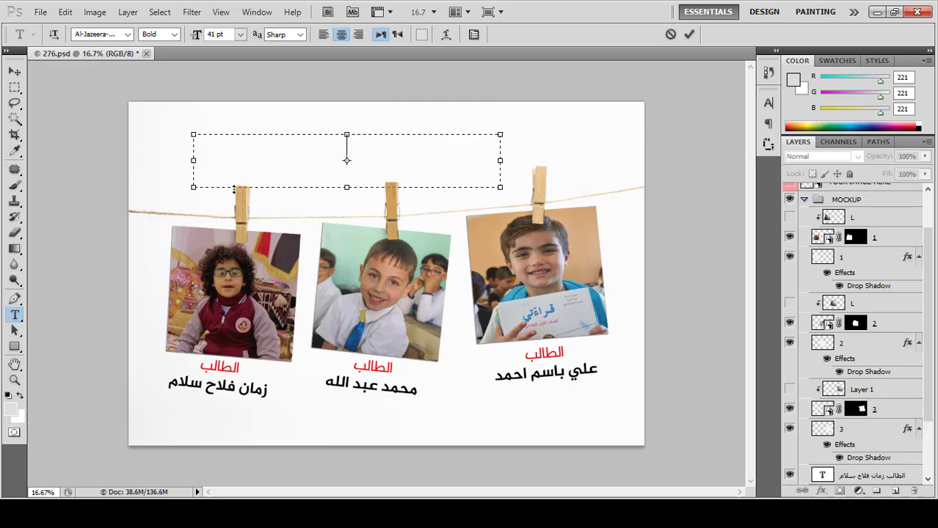
pyautogui.write('اطفال ال')
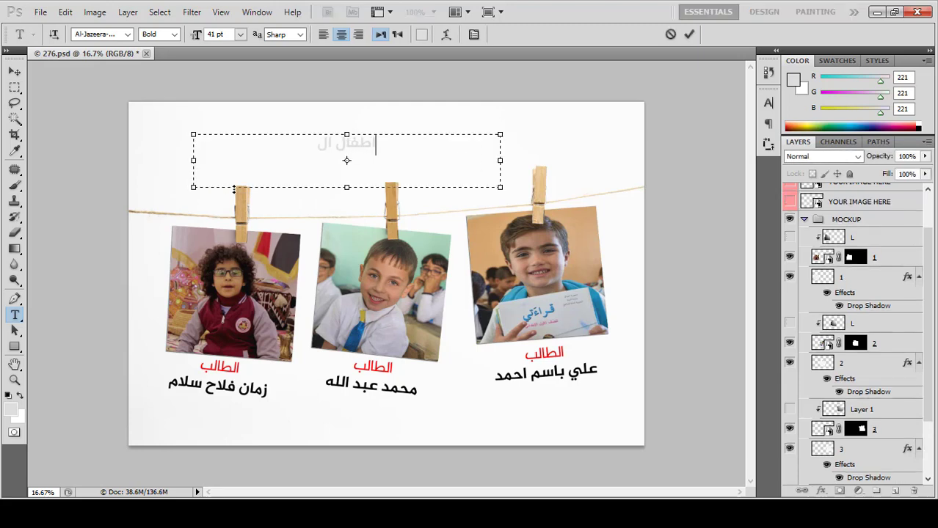
pyautogui.write('عراق المتوقفين')
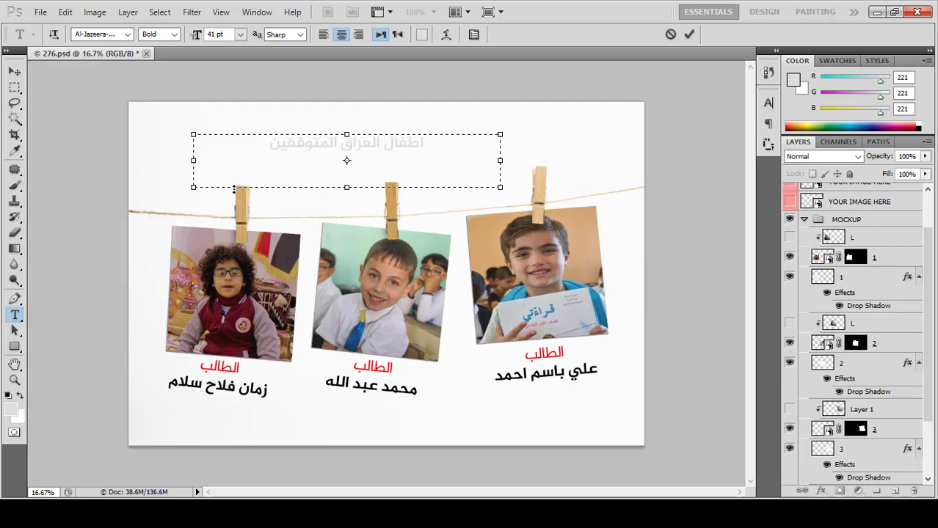
# Step: Make the title red at 70 pt, commit it, and centre it above the clothesline
pyautogui.hotkey('ctrl', 'a')
pyautogui.click(422, 35)
pyautogui.moveTo(486, 352); pyautogui.dragTo(500, 334)
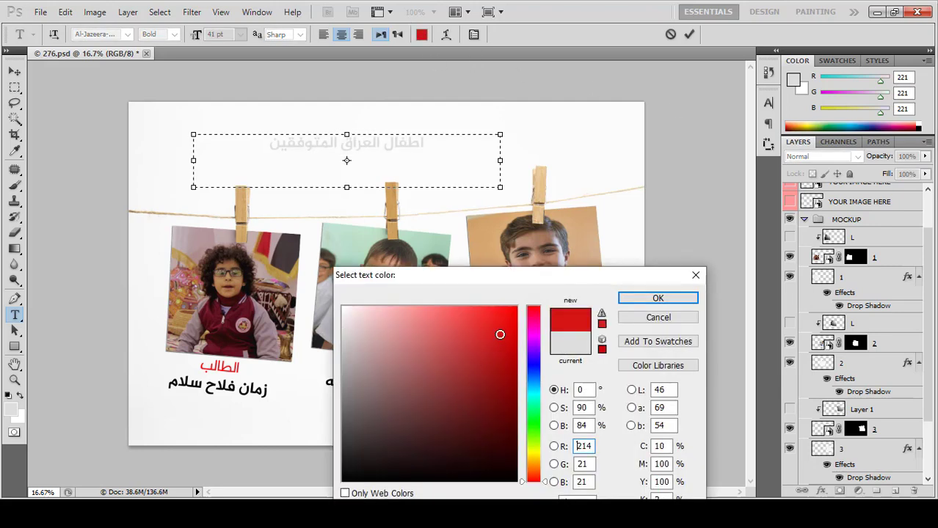
pyautogui.click(669, 298)
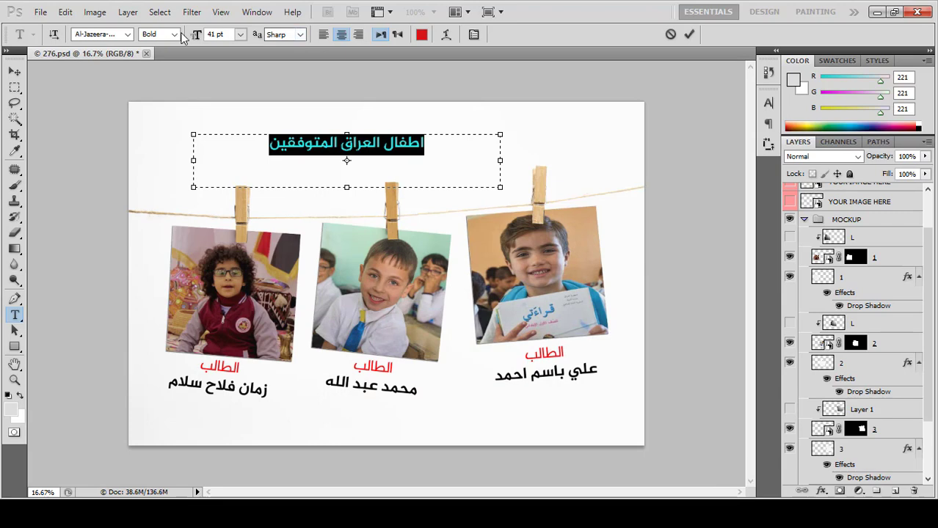
pyautogui.moveTo(196, 36); pyautogui.dragTo(215, 37)
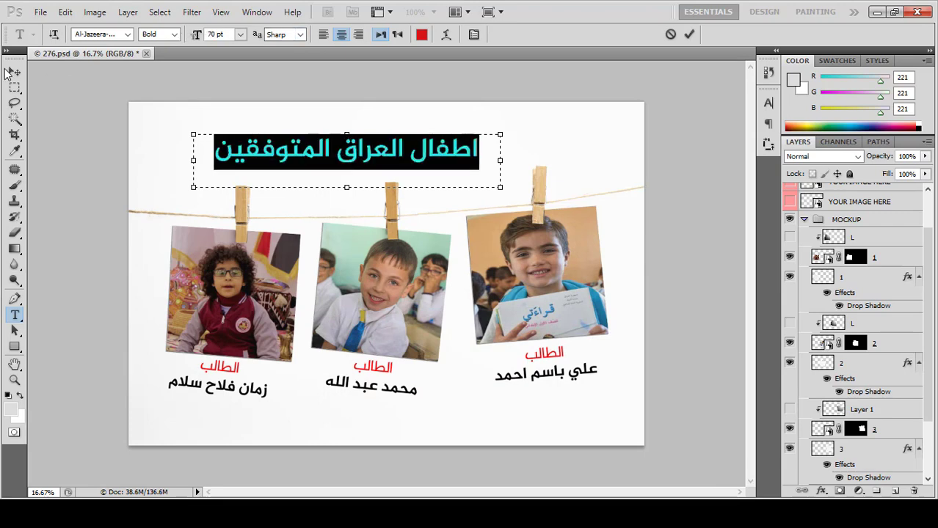
pyautogui.click(11, 72)
pyautogui.moveTo(451, 153); pyautogui.dragTo(488, 161)
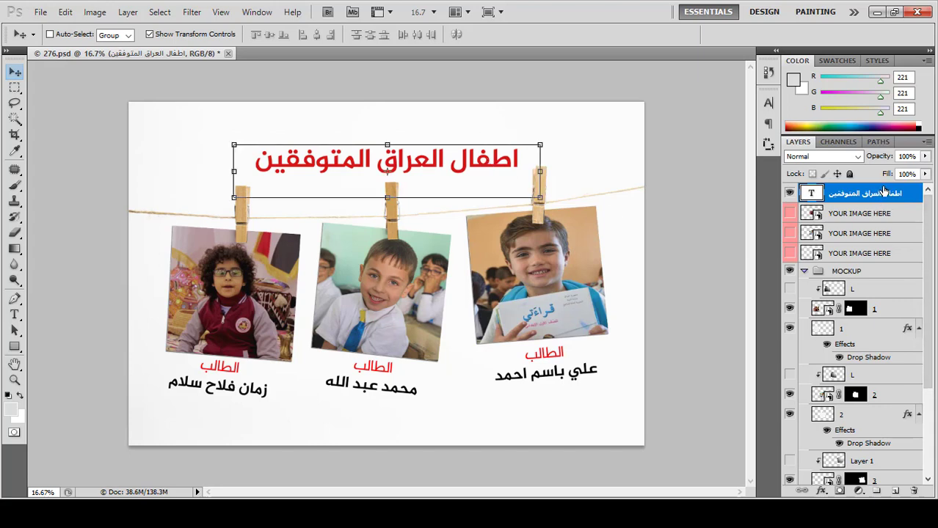
# Step: Duplicate the red title layer and recolour the lower copy's text dark grey
pyautogui.moveTo(884, 191); pyautogui.dragTo(897, 490)
pyautogui.click(848, 212)
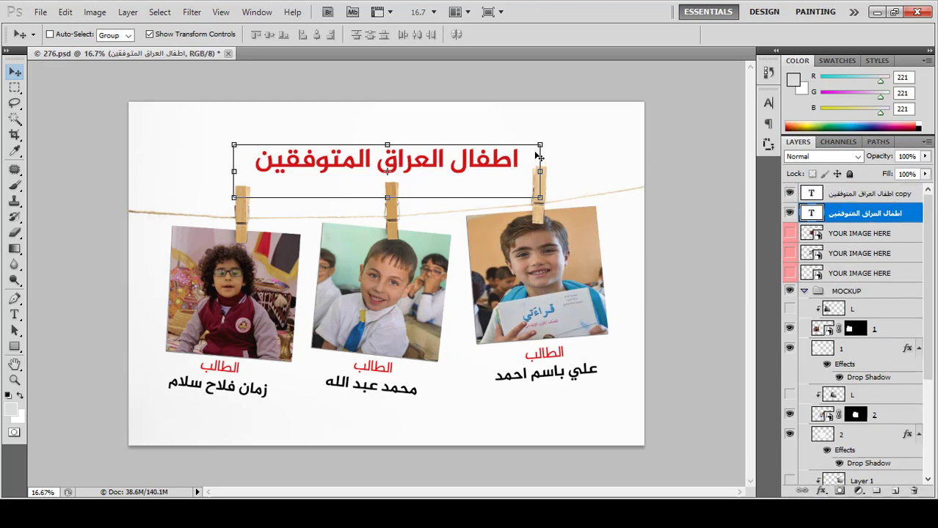
pyautogui.doubleClick(812, 213)
pyautogui.click(422, 35)
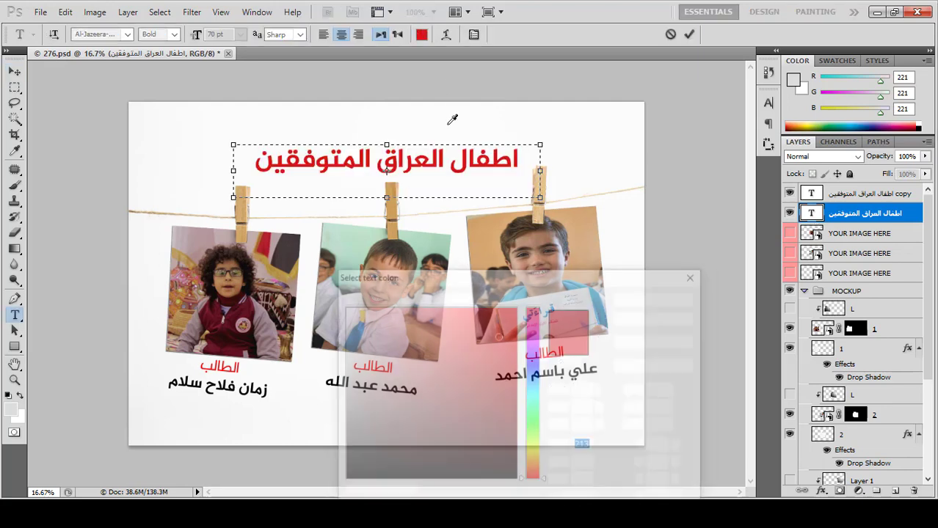
pyautogui.moveTo(358, 415); pyautogui.dragTo(348, 442)
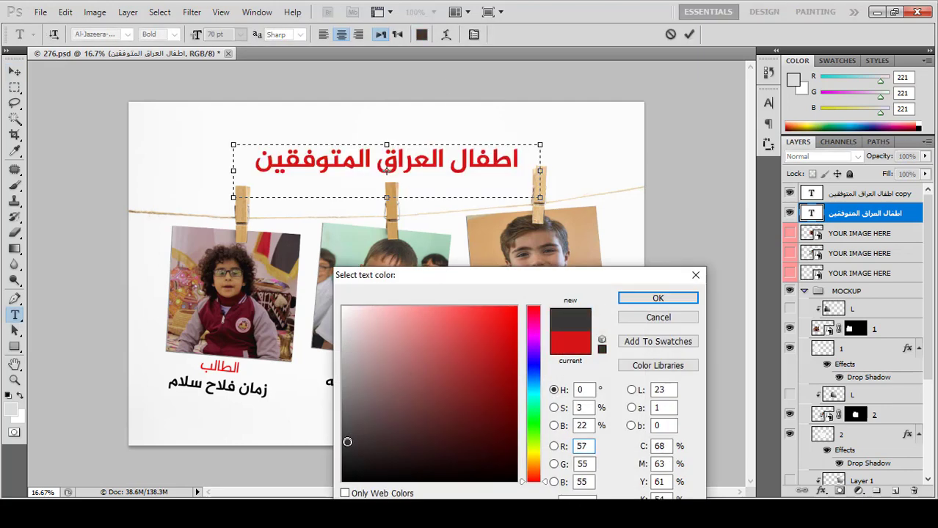
pyautogui.click(659, 298)
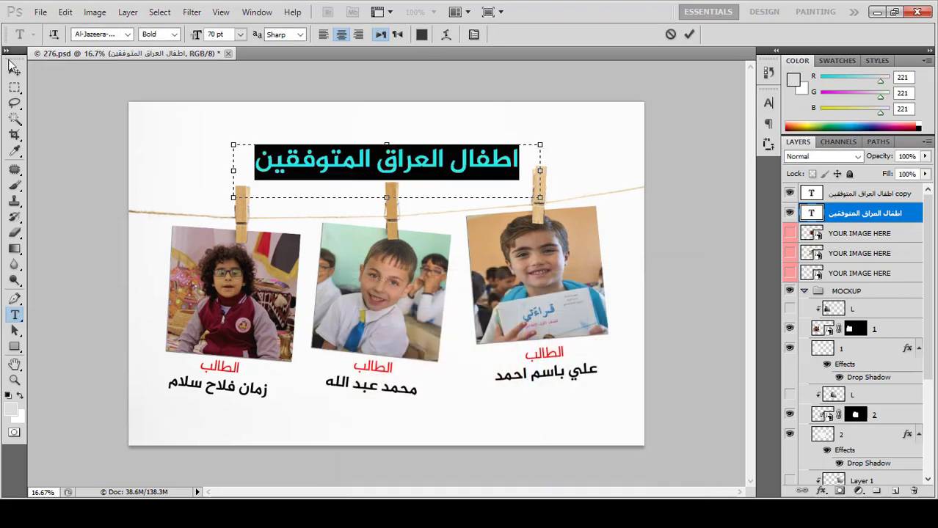
# Step: Offset the dark grey copy one pixel right and one pixel down as a shadow
pyautogui.click(13, 70)
pyautogui.press('Up')
pyautogui.press('Up')
pyautogui.press('Up')
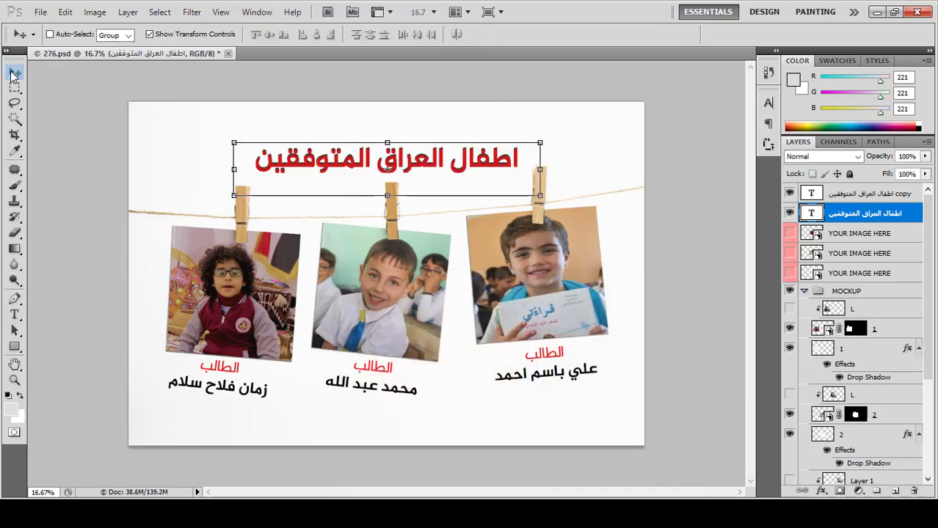
pyautogui.press('Right')
pyautogui.press('Right')
pyautogui.press('Right')
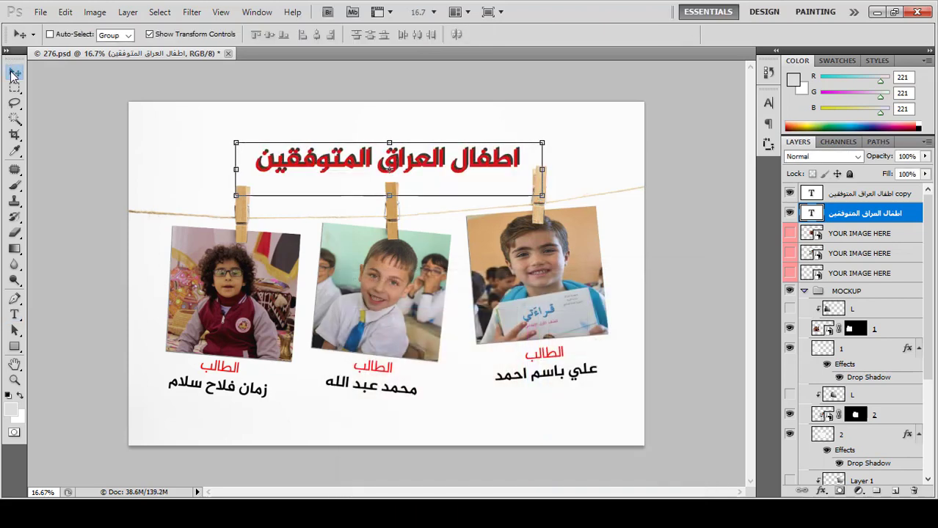
pyautogui.press('Left')
pyautogui.press('Left')
pyautogui.press('Down')
pyautogui.press('Down')
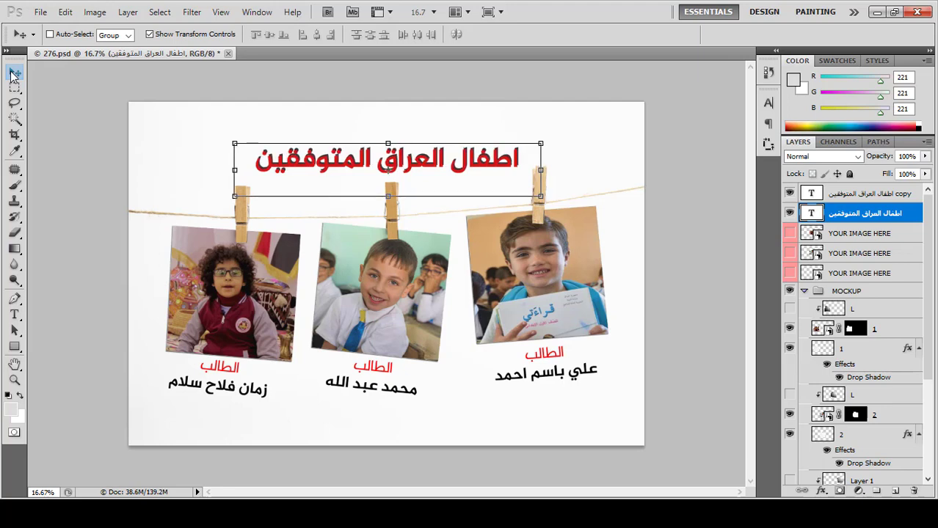
pyautogui.press('Right')
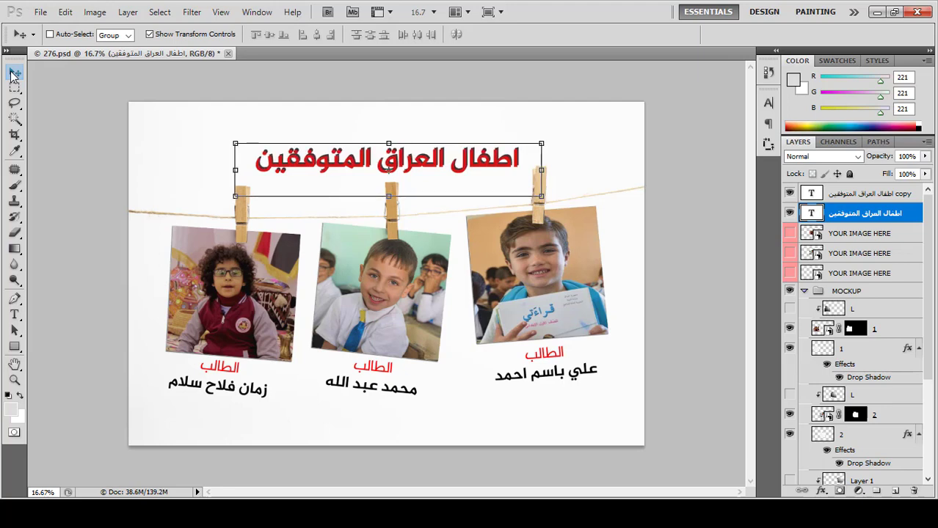
pyautogui.press('Down')
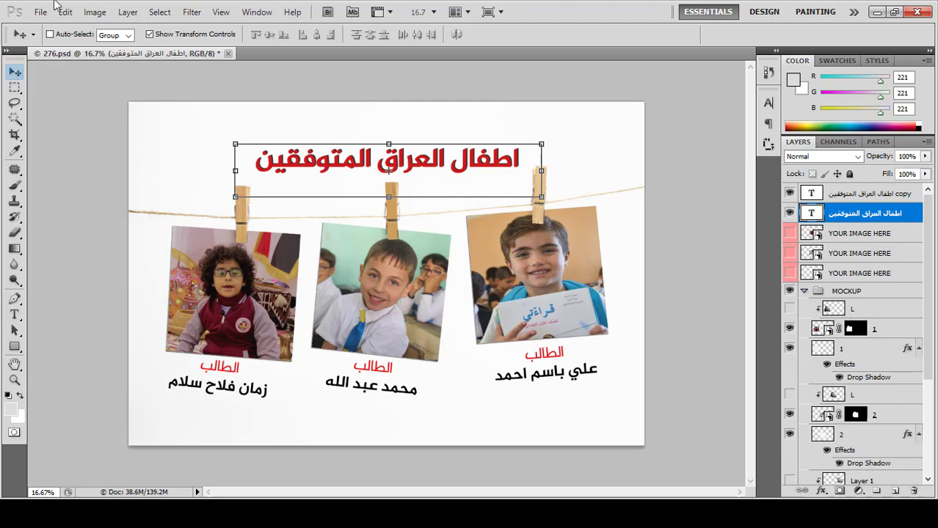